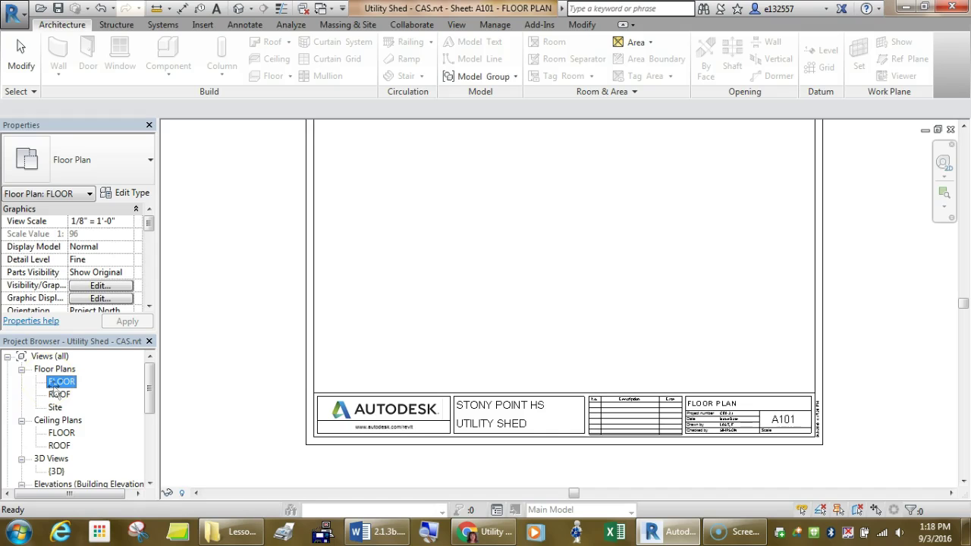
Try placing the FLOOR plan view on sheet A101, inspect its extents and view title, and undo the placement
left_click_drag(54, 388, 535, 309)
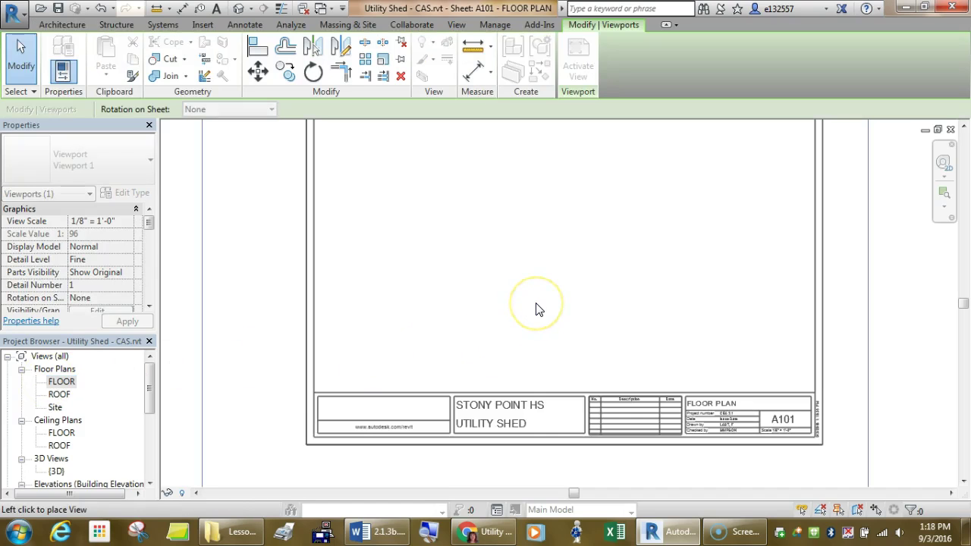
left_click(542, 311)
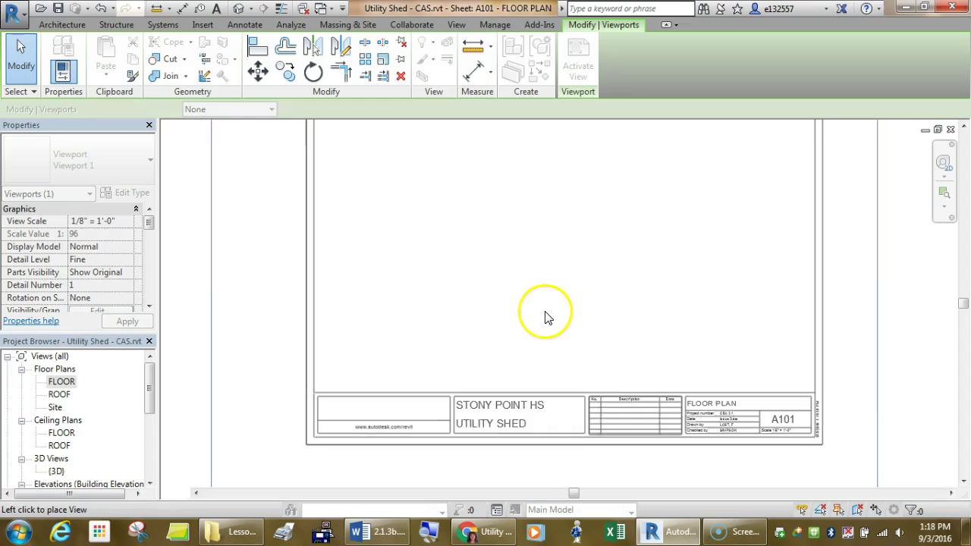
scroll(544, 311, "down", 2)
left_click(466, 273)
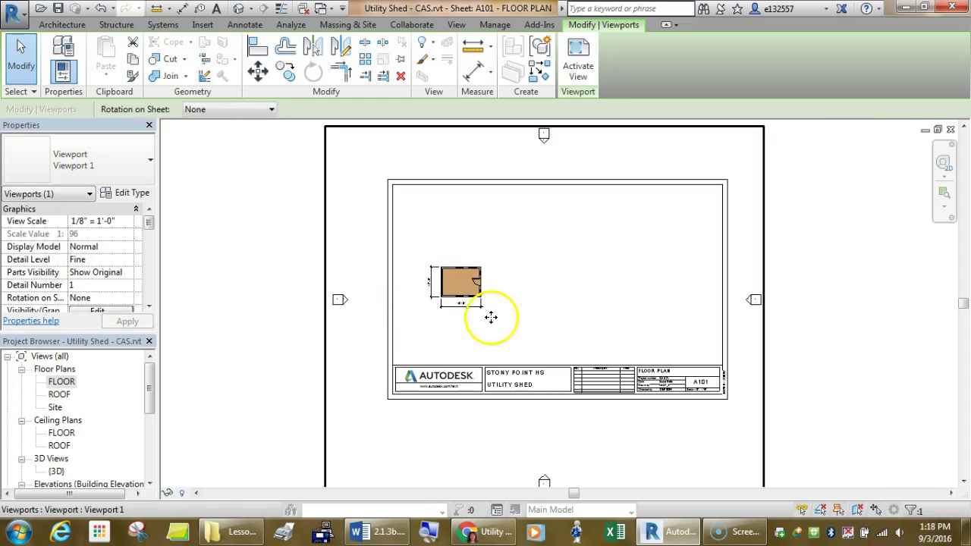
left_click(808, 329)
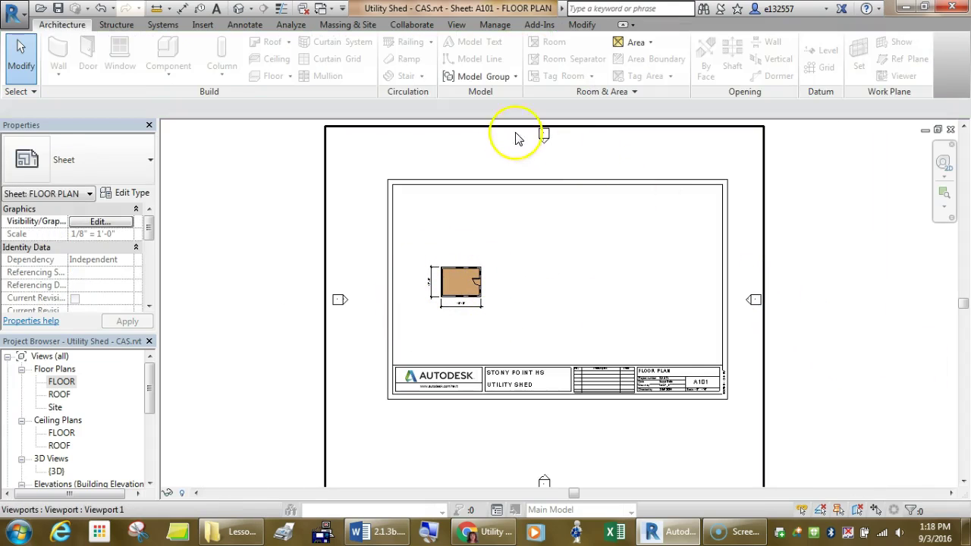
scroll(558, 270, "down", 2)
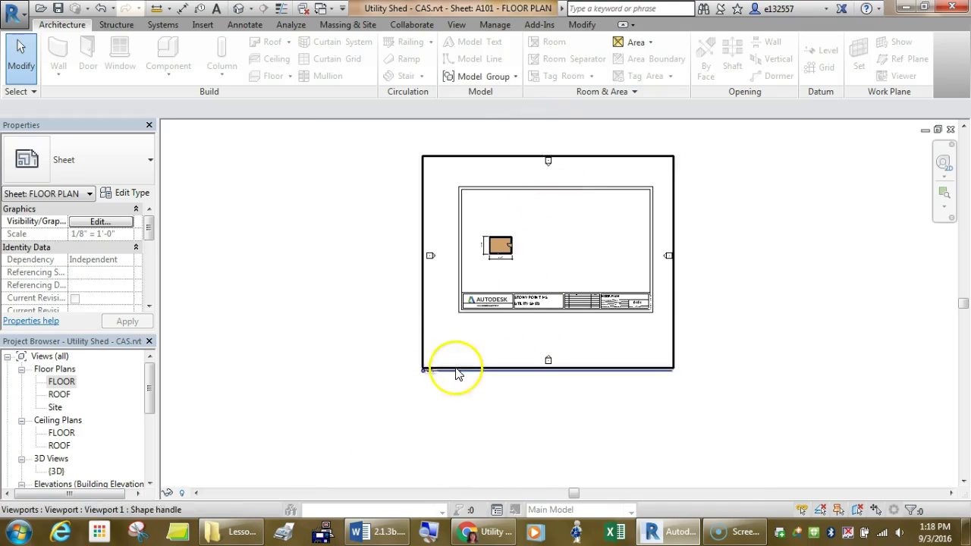
scroll(425, 371, "up", 5)
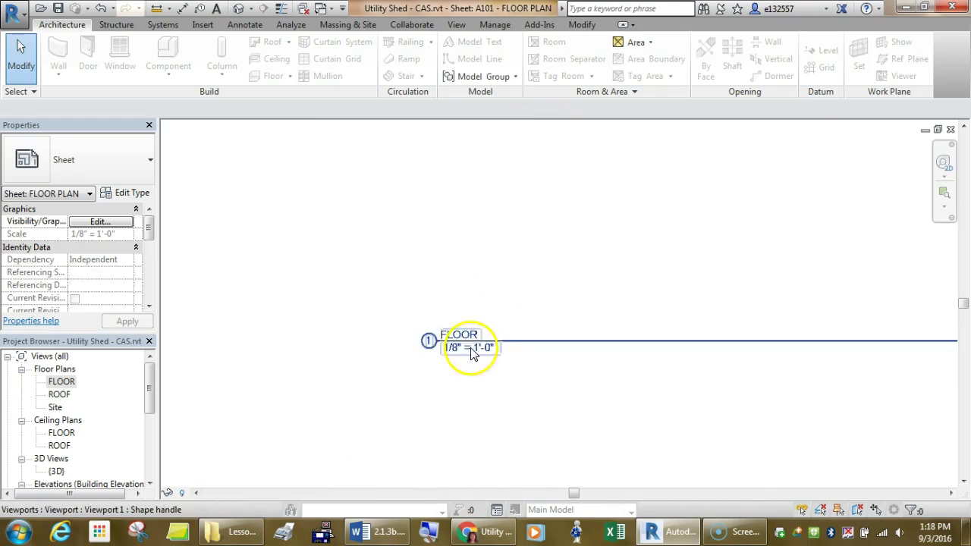
scroll(622, 347, "down", 4)
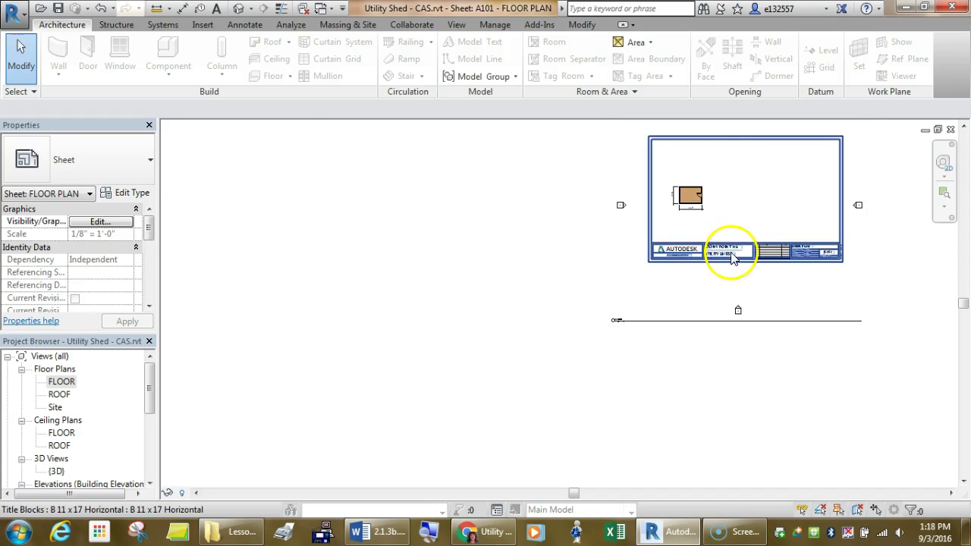
key("ctrl+z")
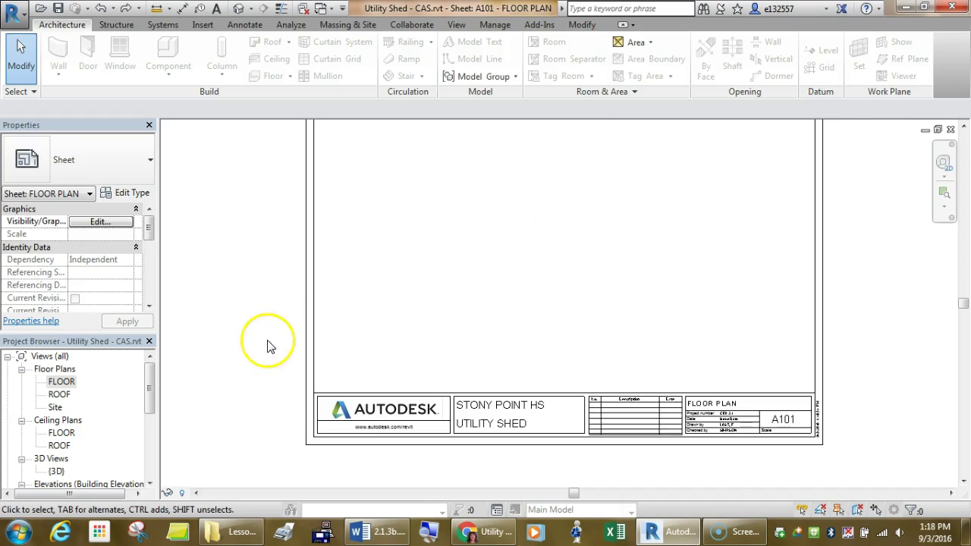
Open the FLOOR floor plan and hide the elevation markers in this view by category
double_click(60, 382)
scroll(429, 411, "down", 2)
scroll(429, 411, "down", 5)
middle_click_drag(550, 447, 581, 351)
scroll(572, 342, "down", 4)
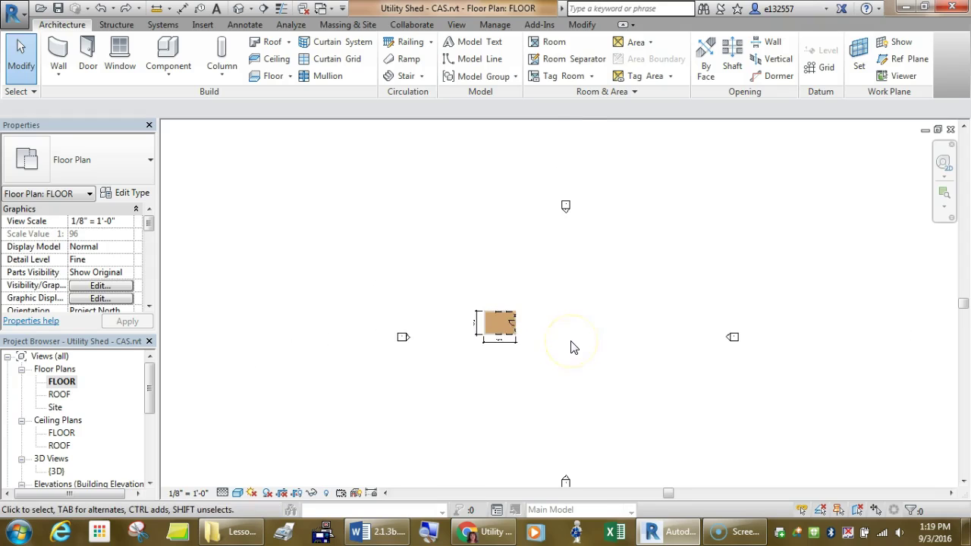
left_click(564, 481)
scroll(565, 479, "down", 1)
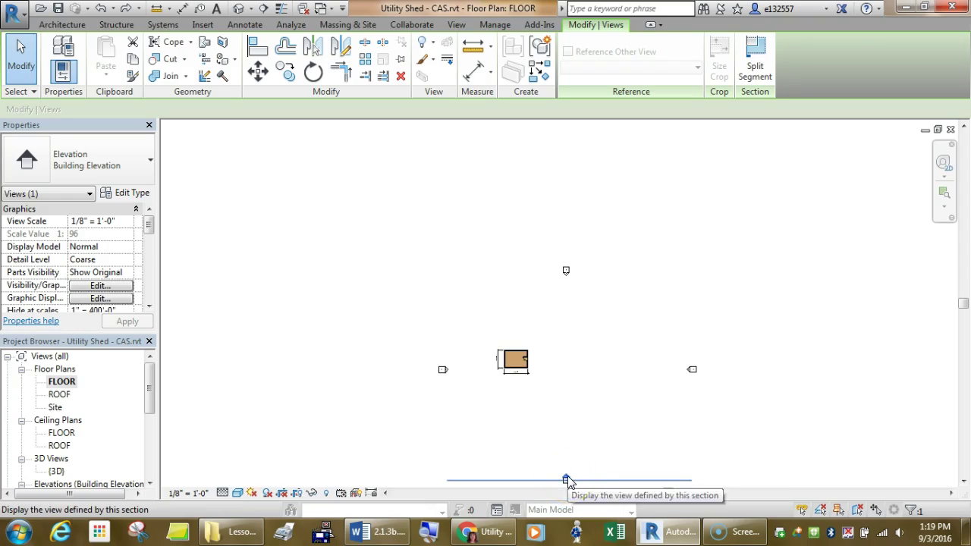
right_click(566, 479)
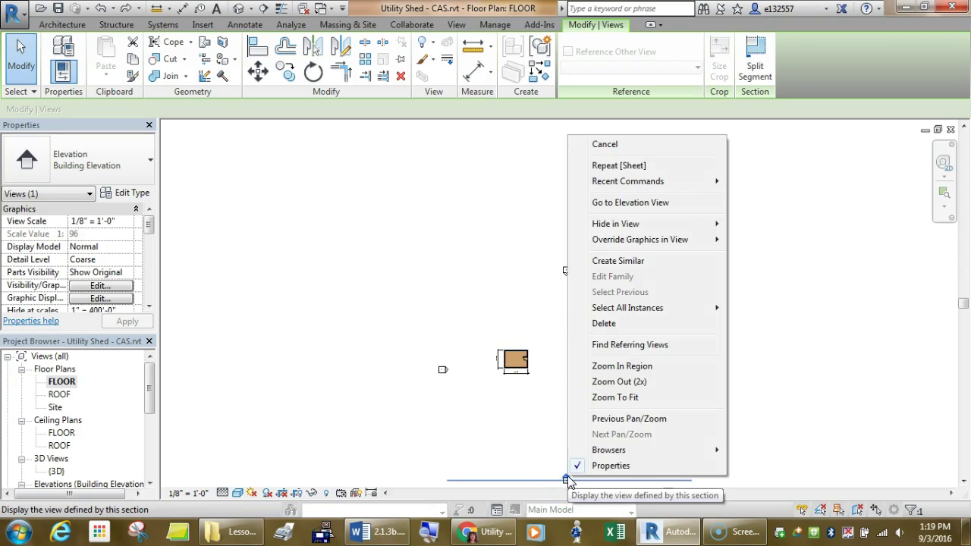
mouse_move(676, 226)
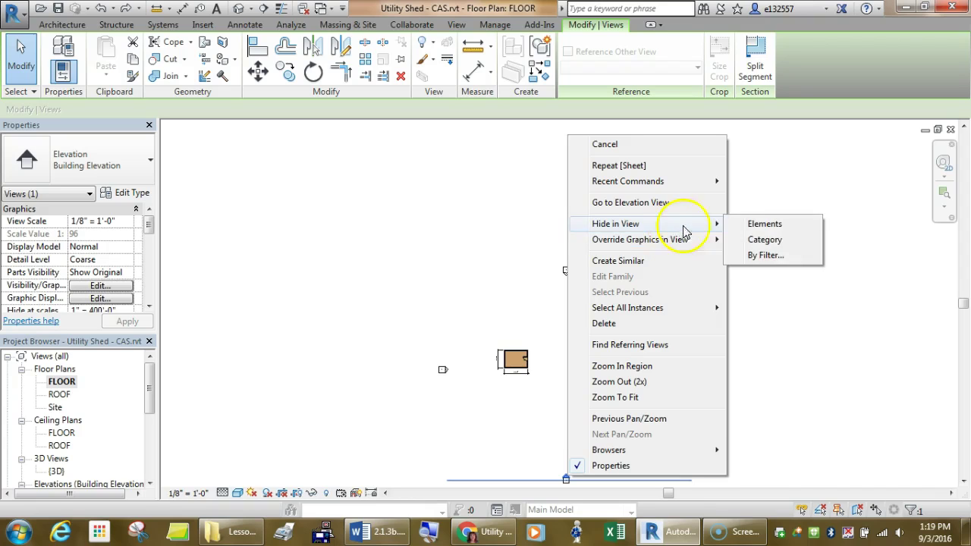
left_click(784, 243)
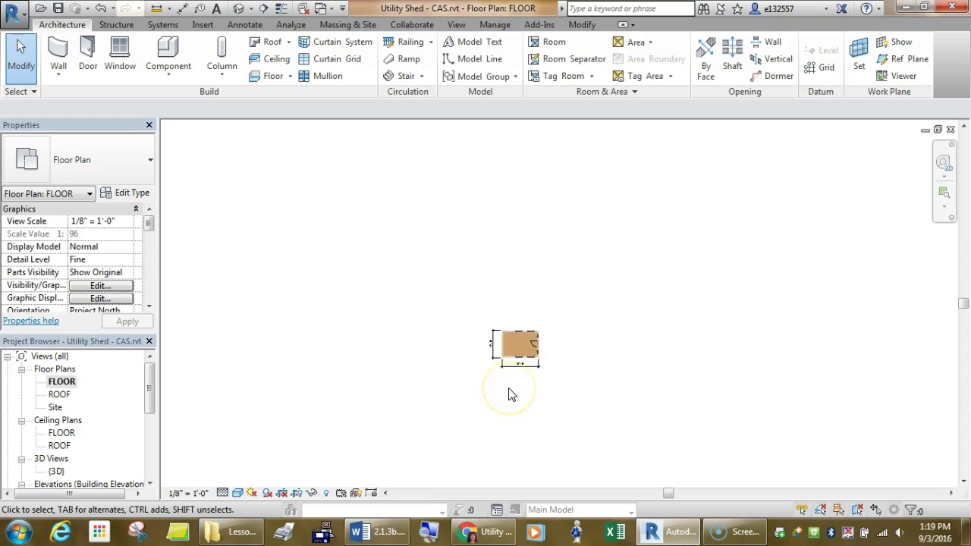
Show the floor plan's crop region and extend its upper edge slightly outward
scroll(510, 394, "up", 3)
scroll(503, 262, "down", 1)
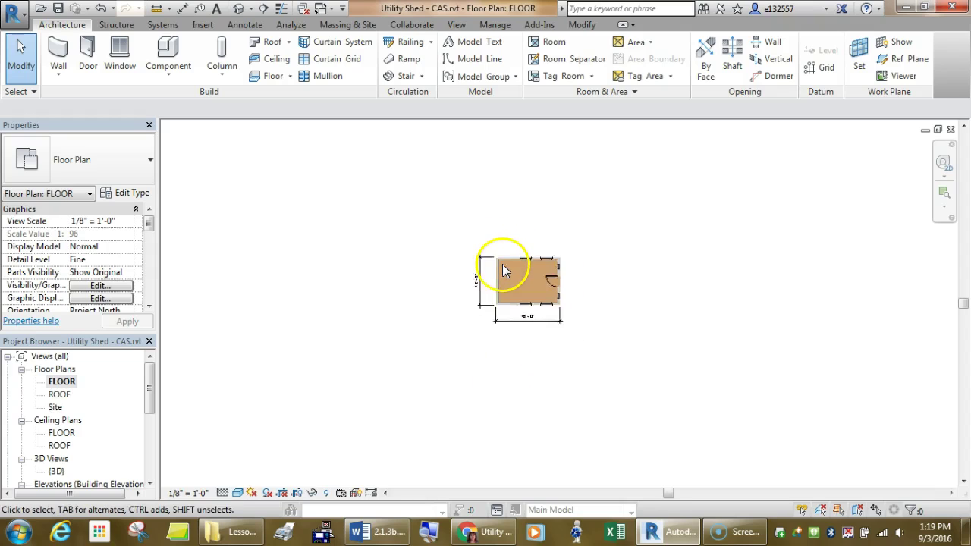
scroll(502, 264, "down", 2)
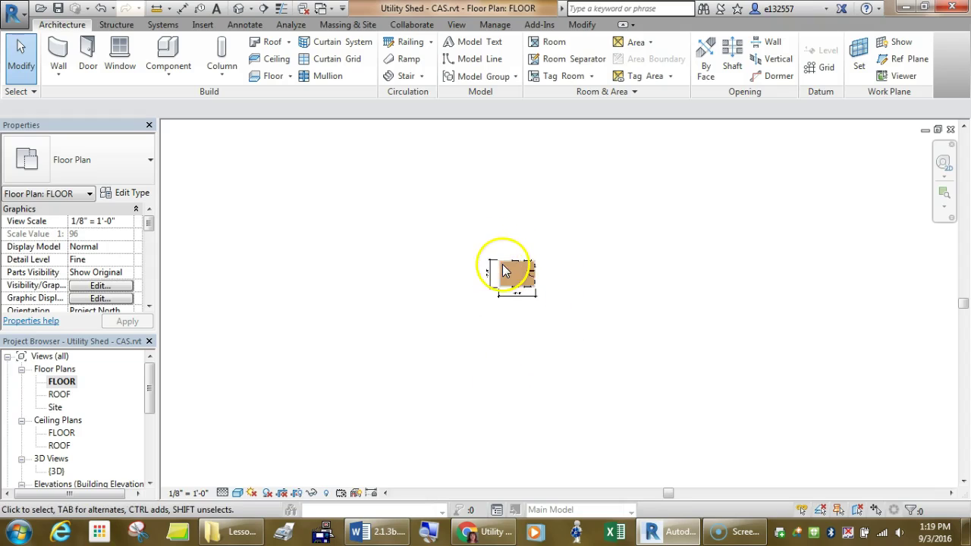
left_click(298, 494)
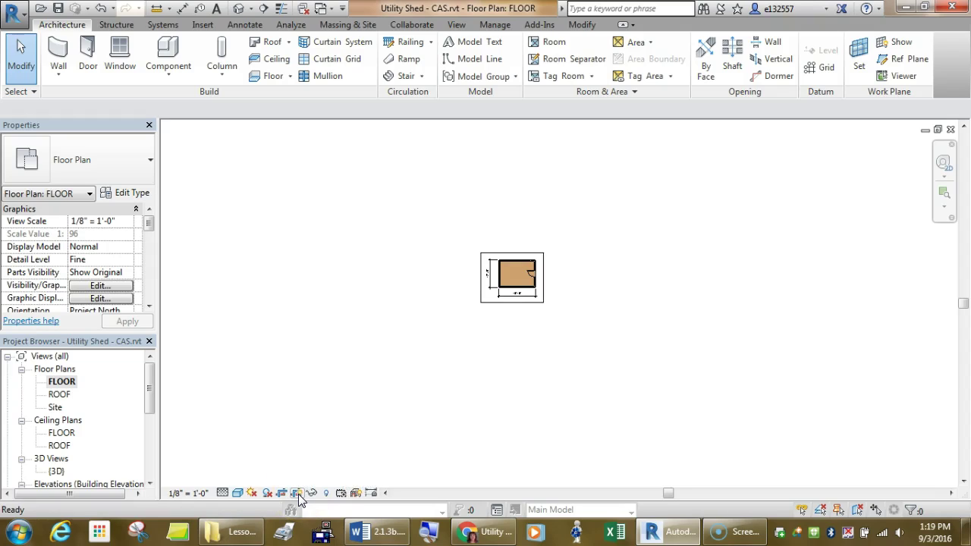
left_click(507, 252)
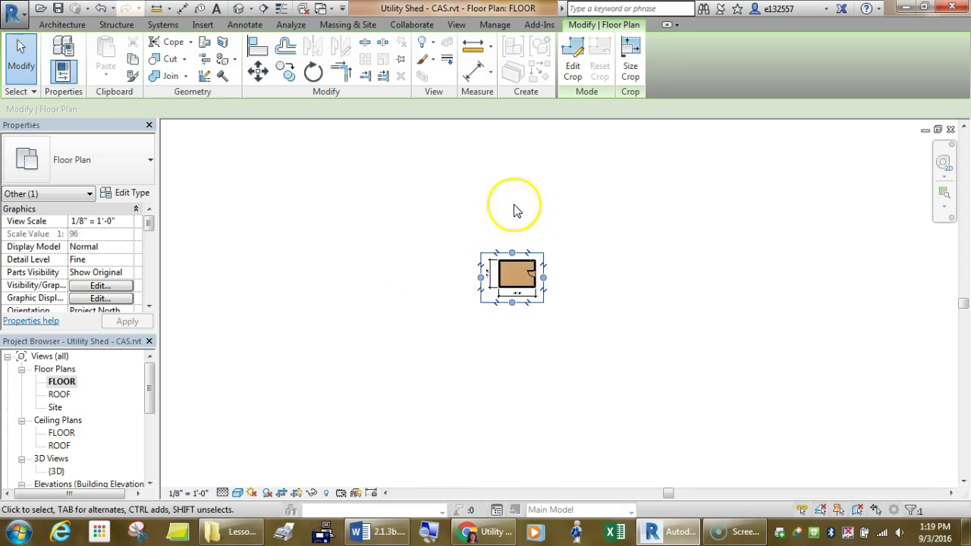
mouse_move(511, 253)
left_mouse_down()
mouse_move(509, 182)
mouse_move(518, 250)
left_mouse_up()
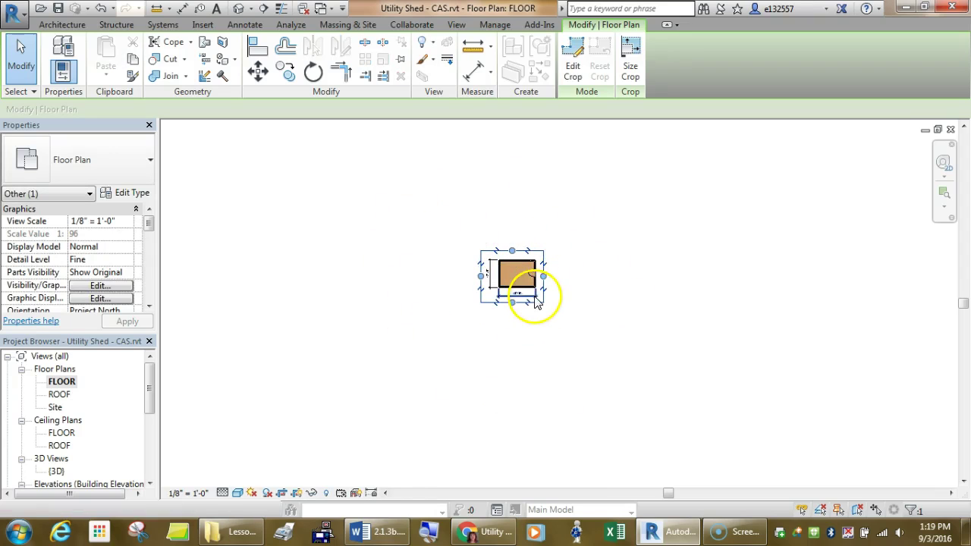
scroll(511, 311, "up", 5)
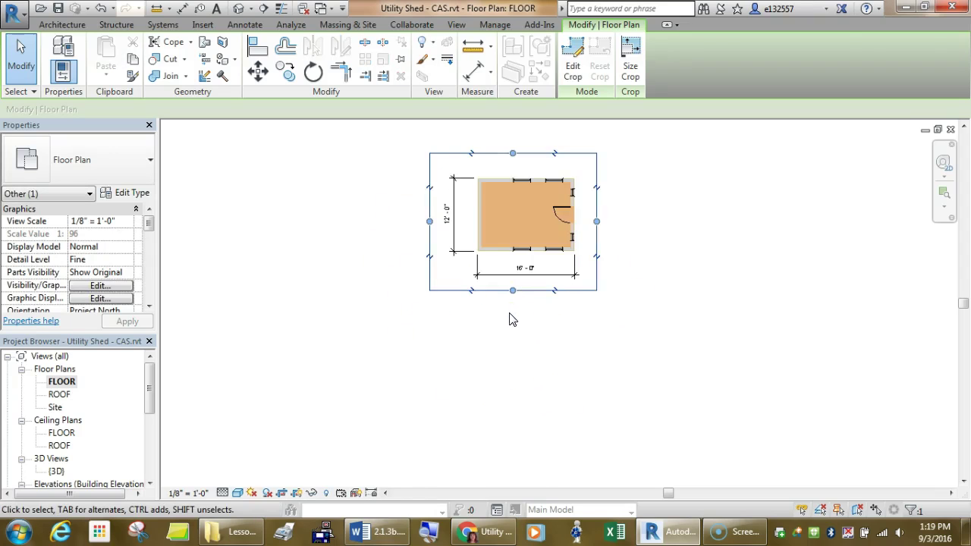
left_click(512, 341)
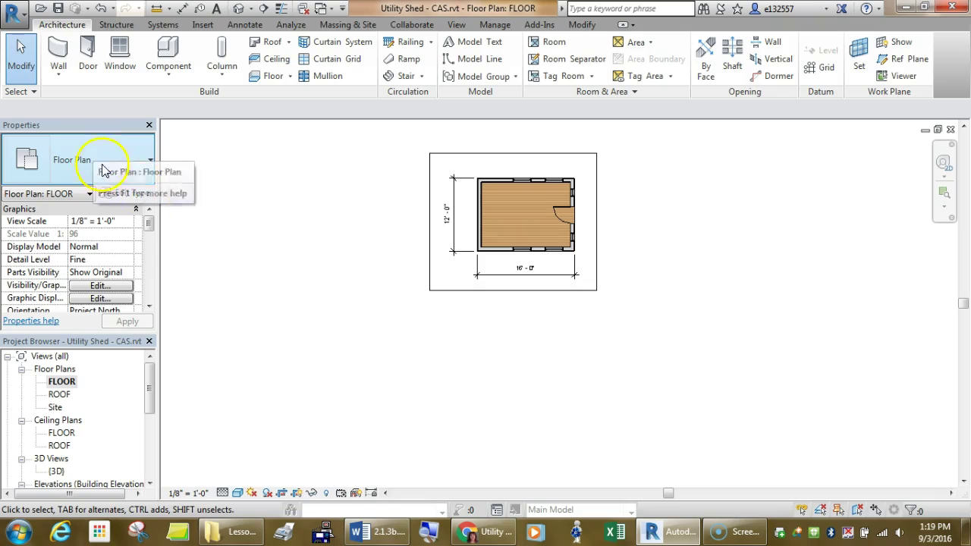
Set the FLOOR plan's view scale to 1/2" = 1'-0"
left_click(497, 254)
left_click(332, 245)
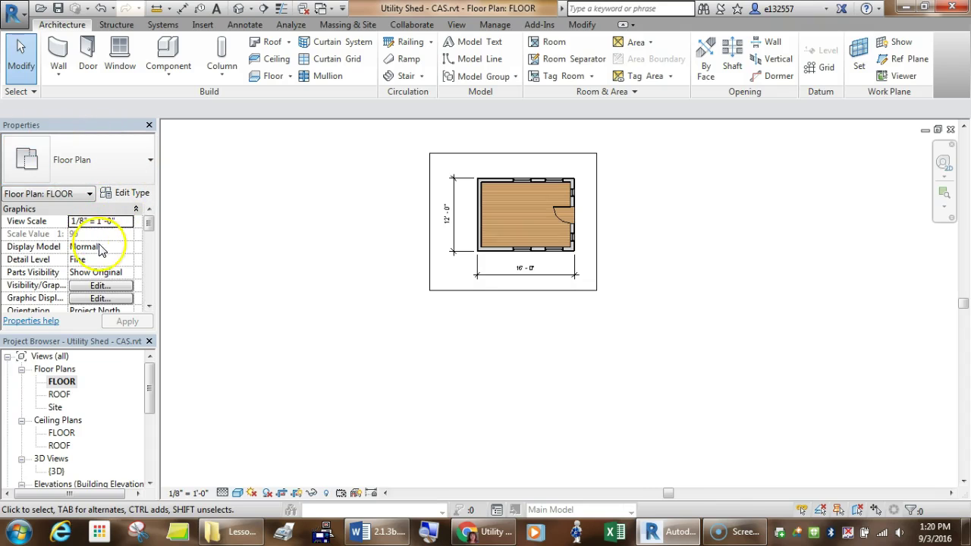
left_click(62, 381)
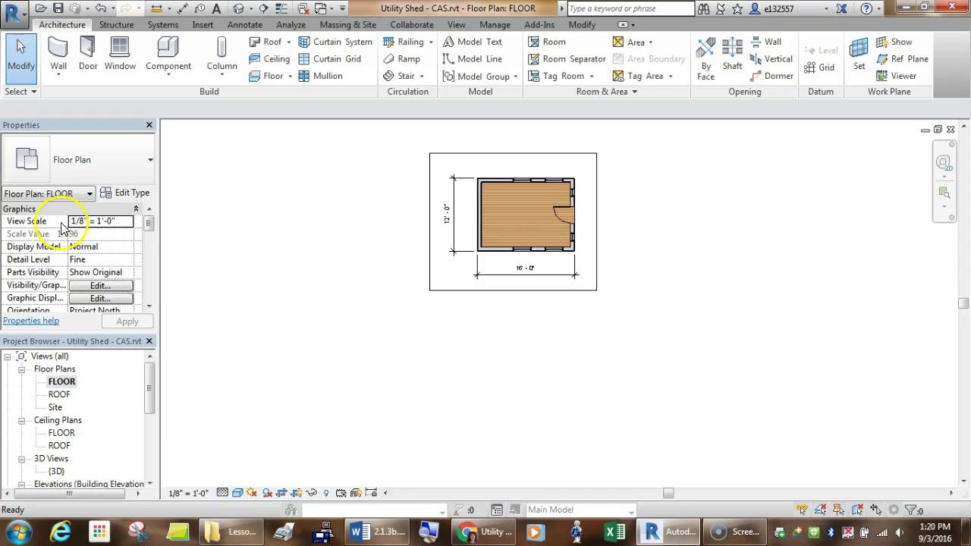
left_click(186, 485)
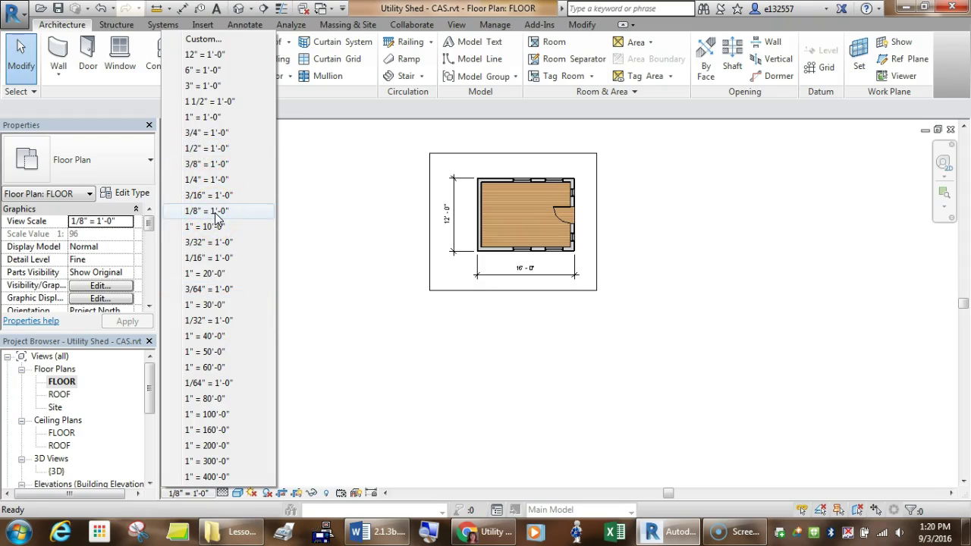
left_click(216, 148)
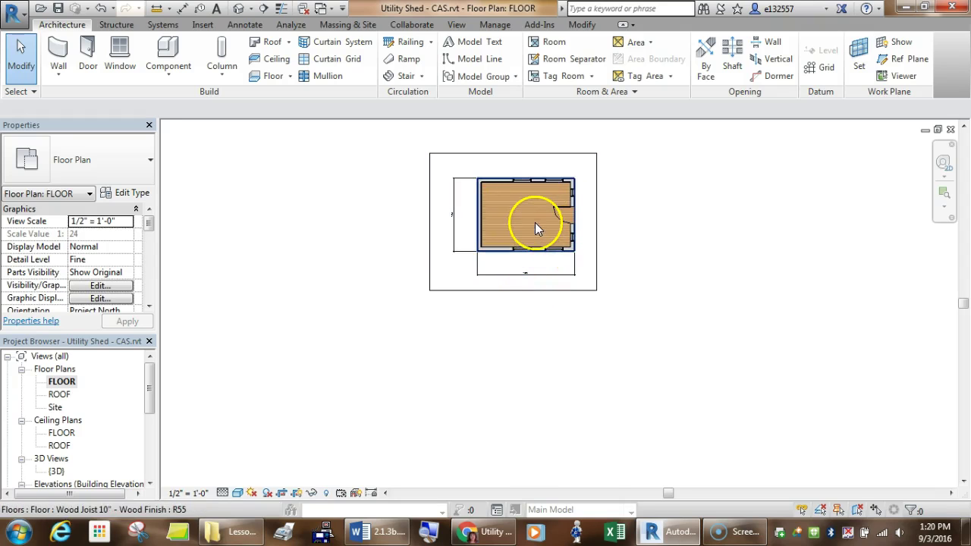
Hide the floor plan's crop region and show it again
scroll(493, 346, "up", 4)
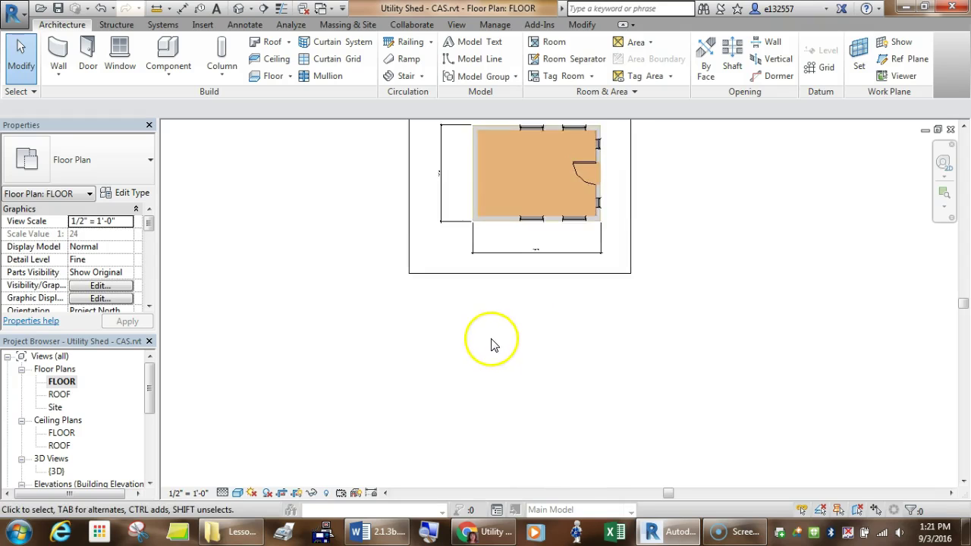
middle_click_drag(743, 258, 675, 358)
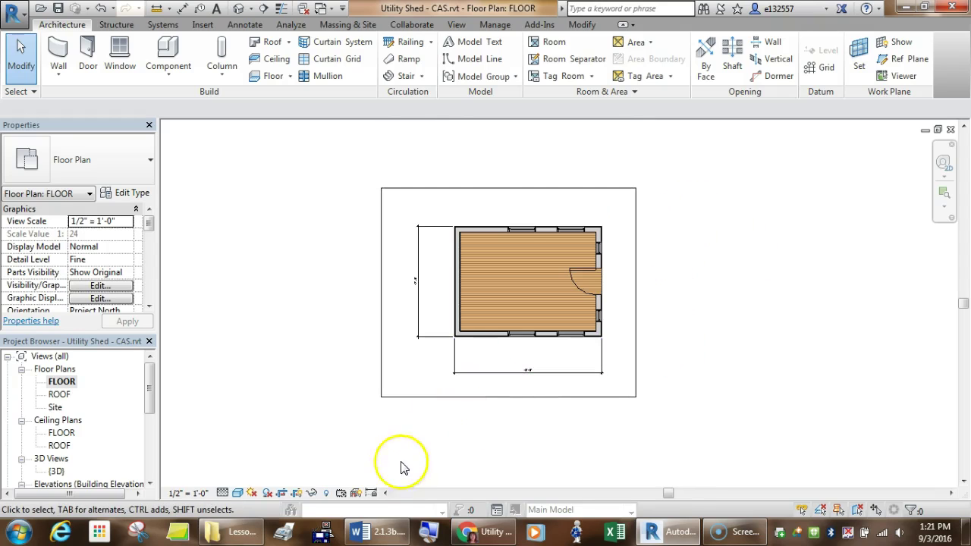
left_click(299, 492)
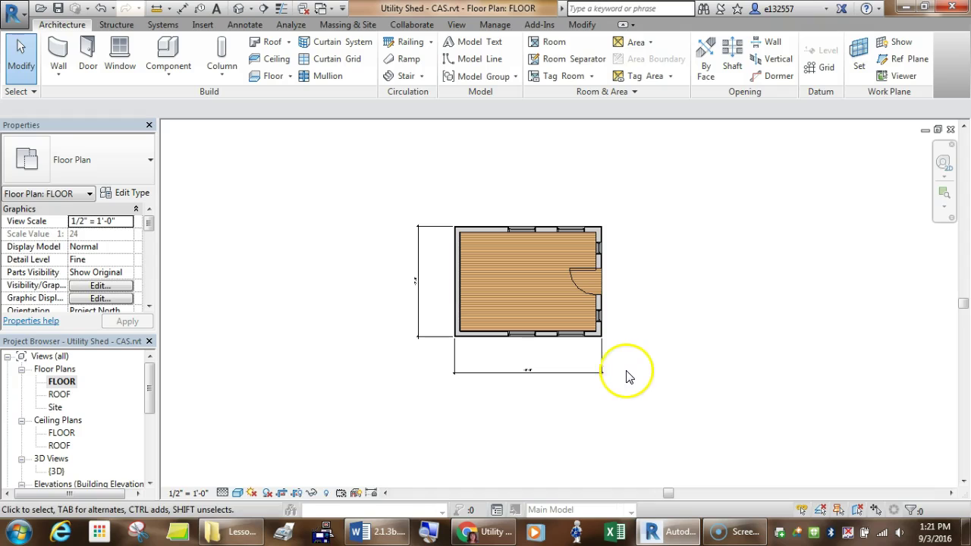
left_click(296, 492)
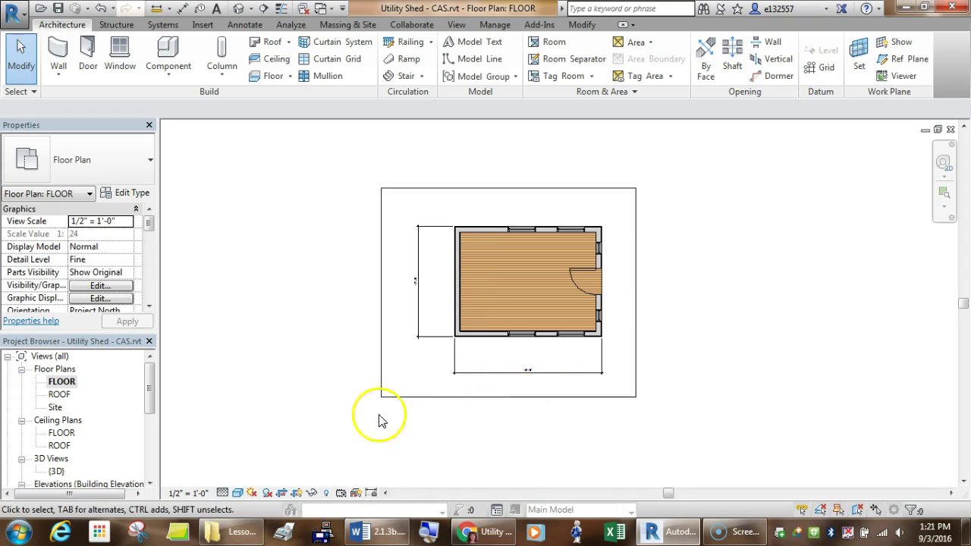
left_click(531, 373)
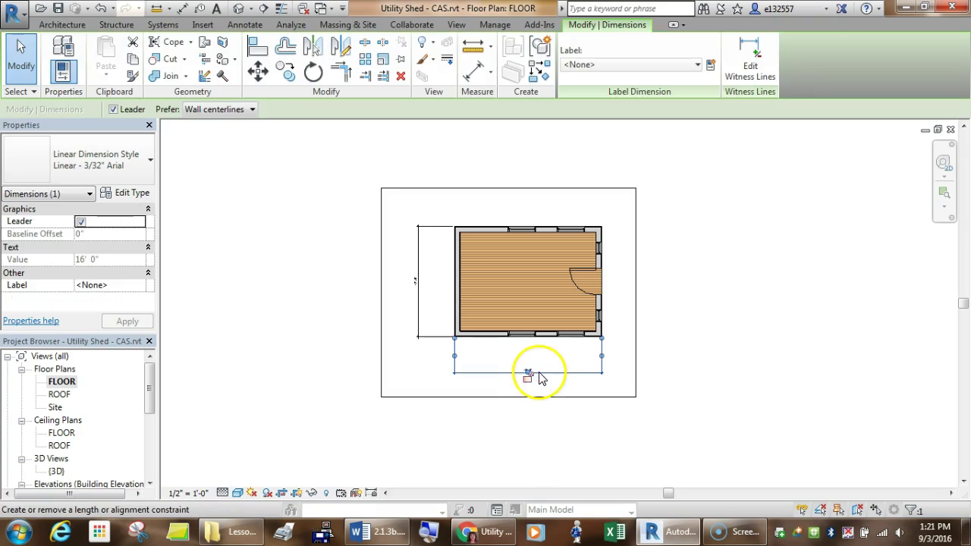
left_click(689, 381)
scroll(515, 325, "up", 4)
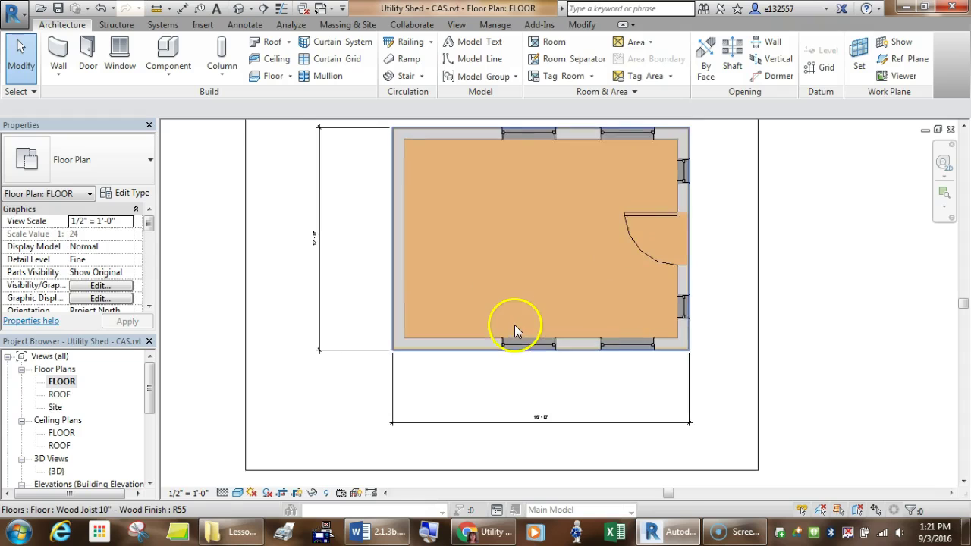
left_click(553, 427)
left_click(540, 428)
mouse_move(540, 427)
left_mouse_down()
mouse_move(541, 386)
mouse_move(527, 407)
mouse_move(535, 413)
left_mouse_up()
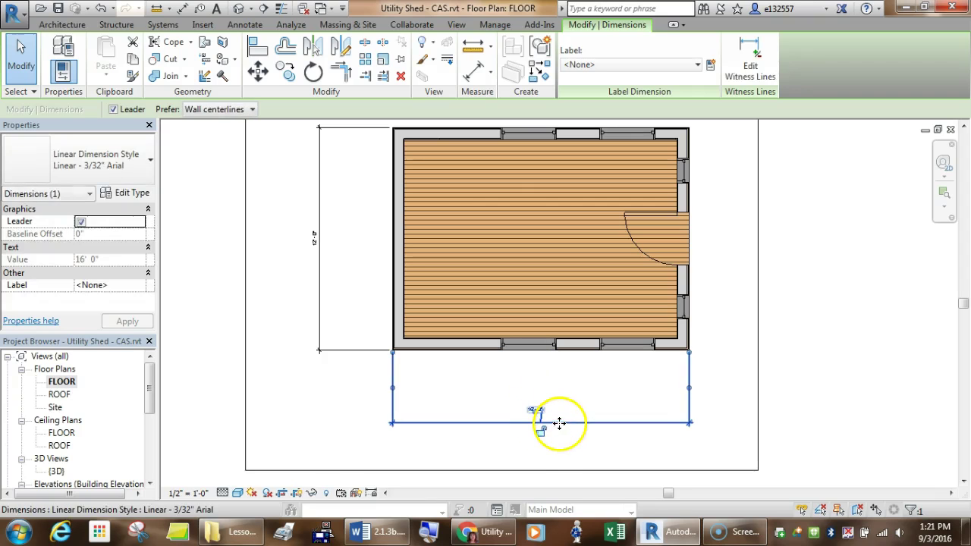
key("ctrl+z")
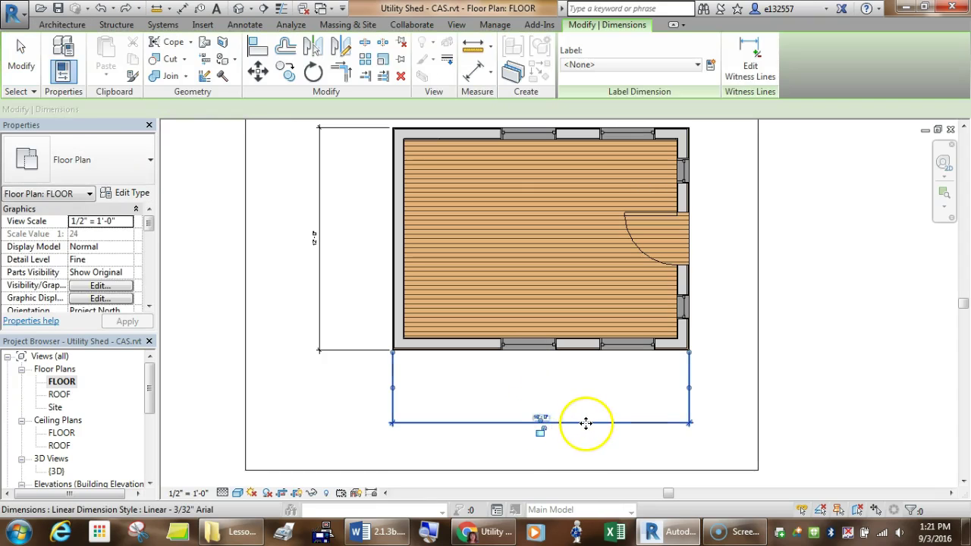
Move the overall width dimension closer to the lower wall and the overall depth dimension closer to the left wall
left_click(585, 423)
left_click_drag(590, 421, 584, 366)
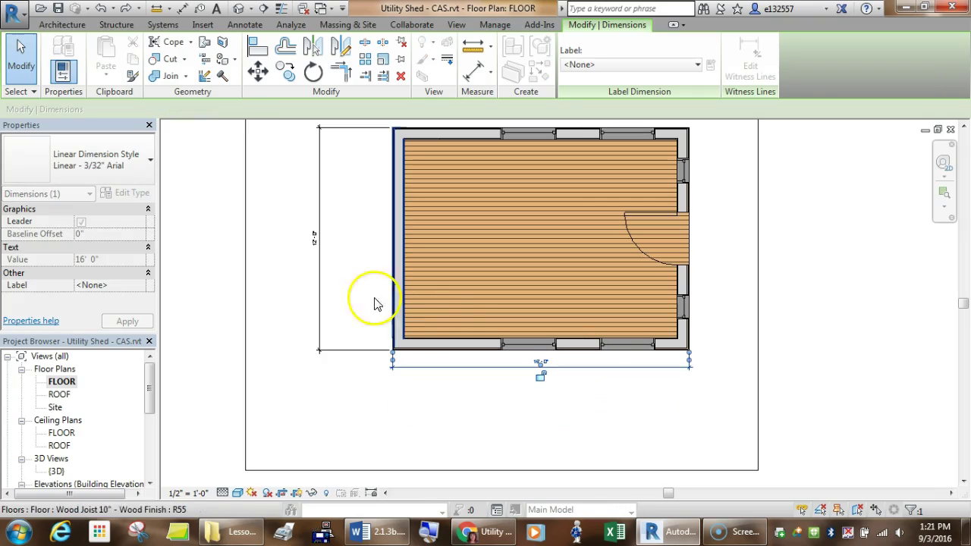
left_click(319, 277)
left_click_drag(319, 287, 376, 287)
left_click(559, 448)
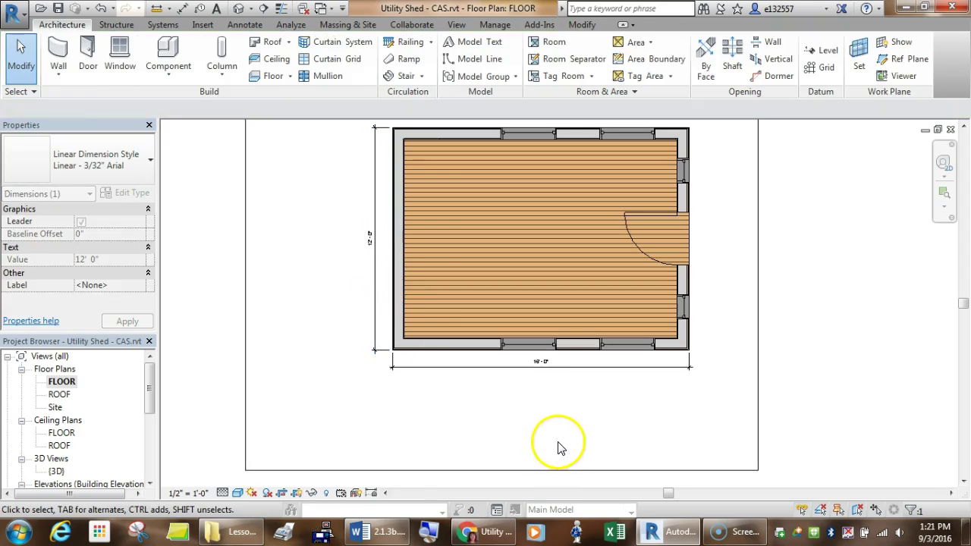
Tighten the floor plan's crop region on all four sides close around the walls and dimensions, and hide the crop region
left_click(516, 469)
left_click_drag(501, 470, 504, 381)
left_click_drag(245, 218, 350, 217)
left_click_drag(759, 217, 712, 219)
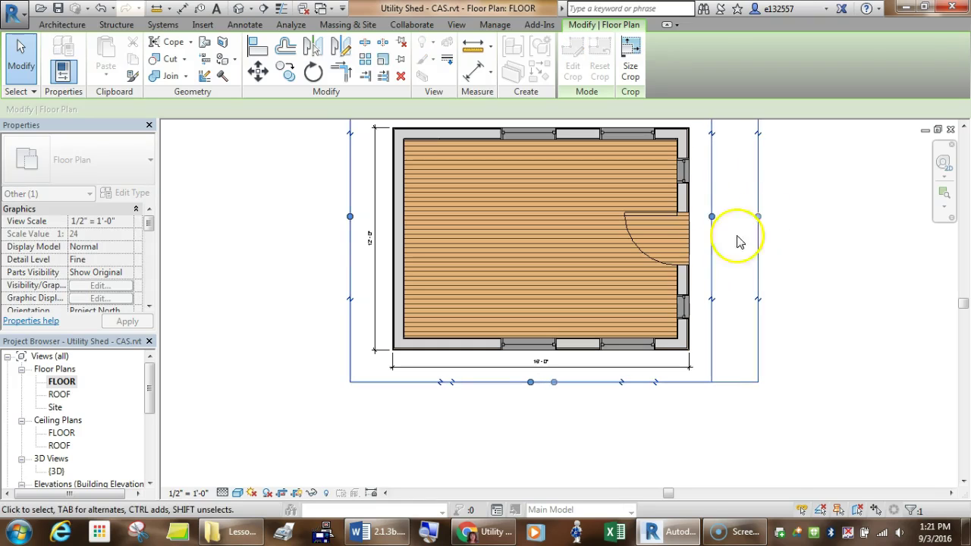
left_click(753, 243)
middle_click_drag(754, 189, 764, 268)
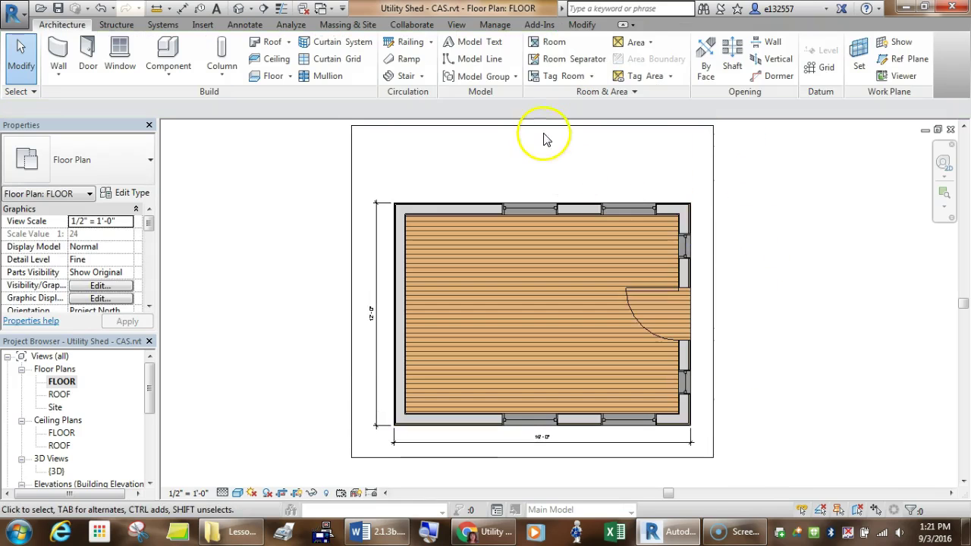
left_click(548, 126)
left_click_drag(534, 179, 531, 191)
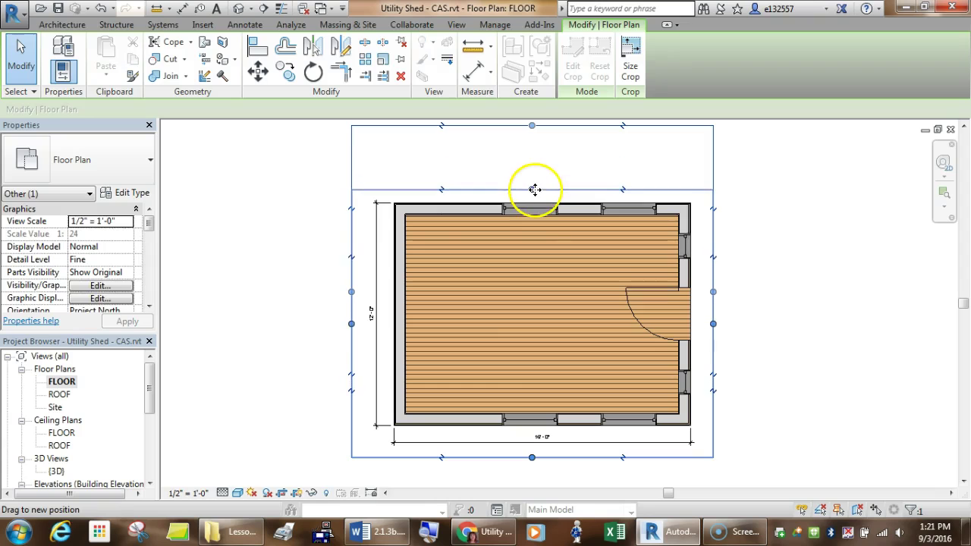
left_click(777, 270)
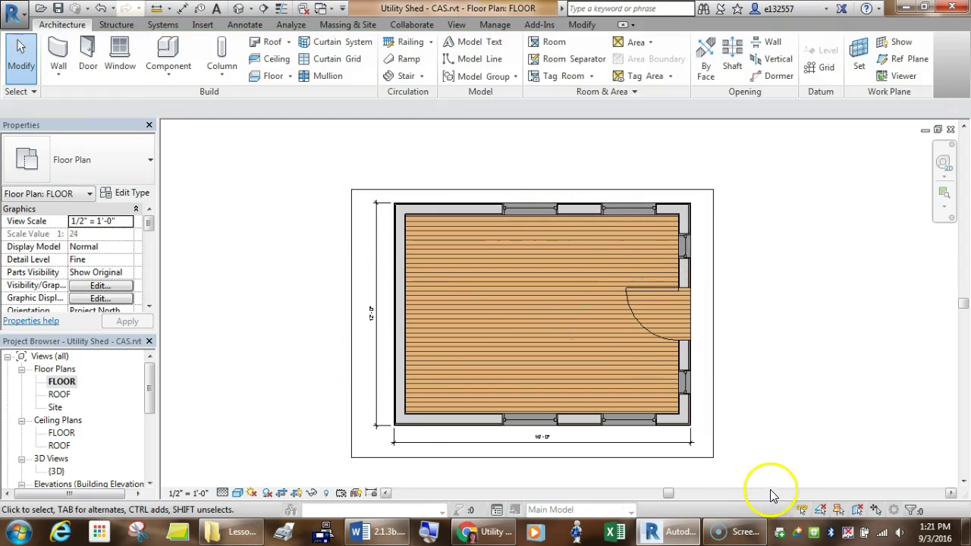
left_click(295, 493)
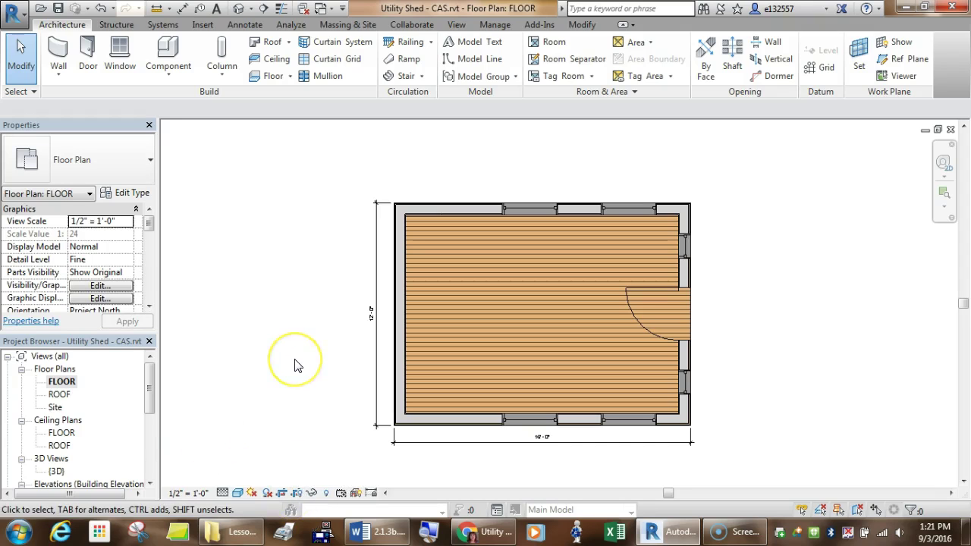
Open the sheet A101 - FLOOR PLAN
left_click_drag(150, 389, 167, 447)
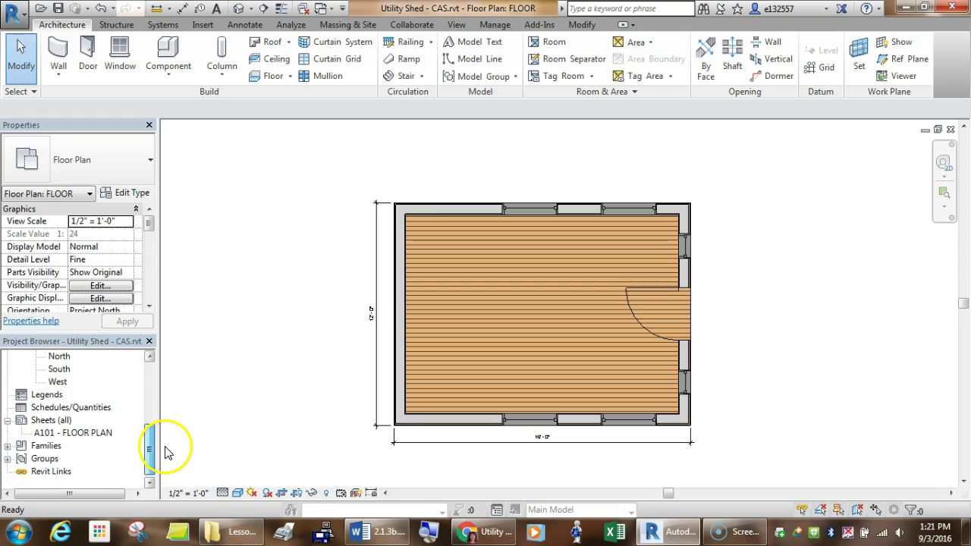
left_click(71, 434)
double_click(71, 434)
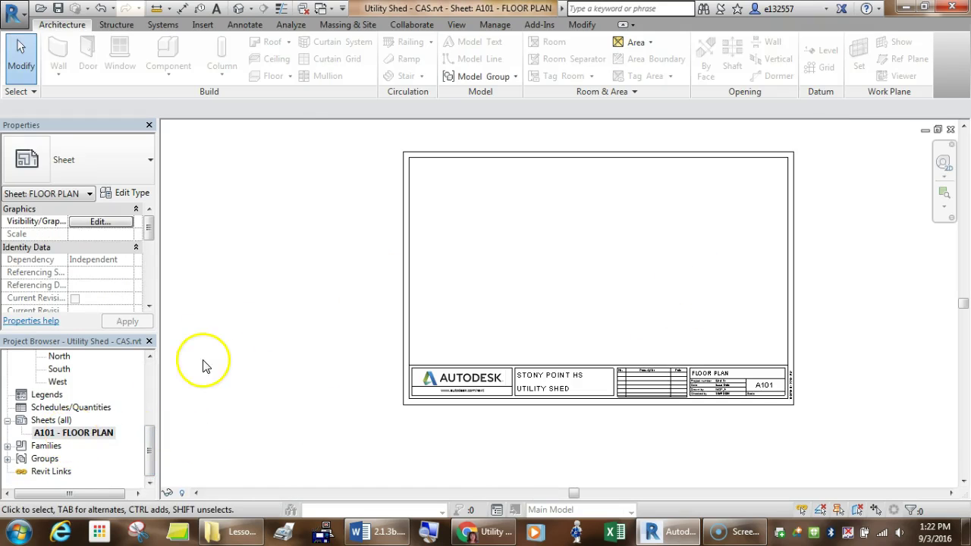
Place the FLOOR floor plan view on the sheet, centred in the drawing area above the title block
left_click(146, 444)
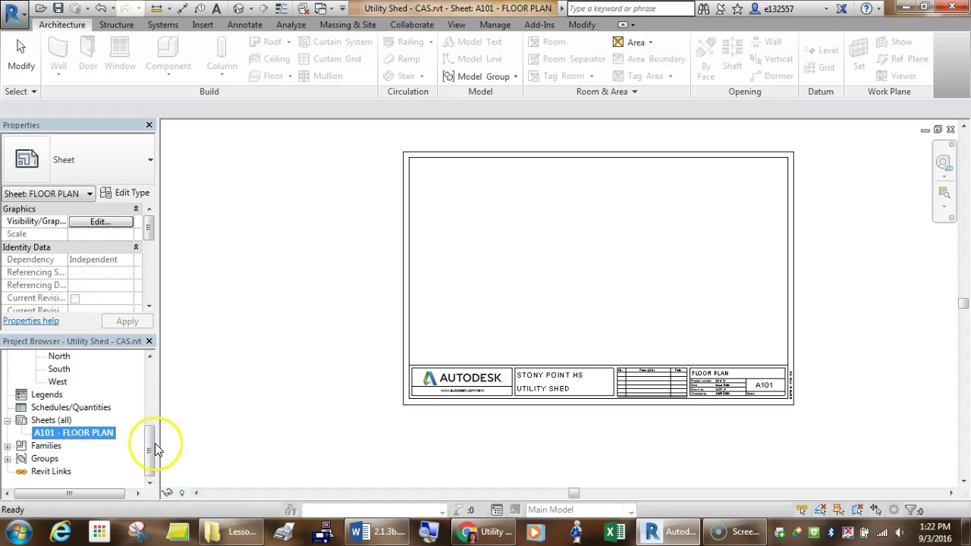
left_click_drag(150, 450, 147, 364)
left_click(60, 381)
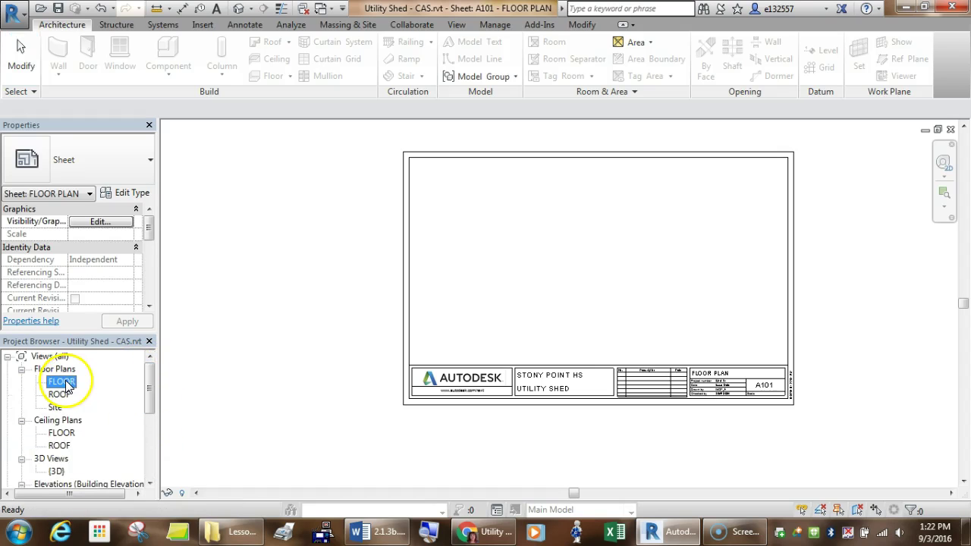
left_click_drag(68, 385, 618, 262)
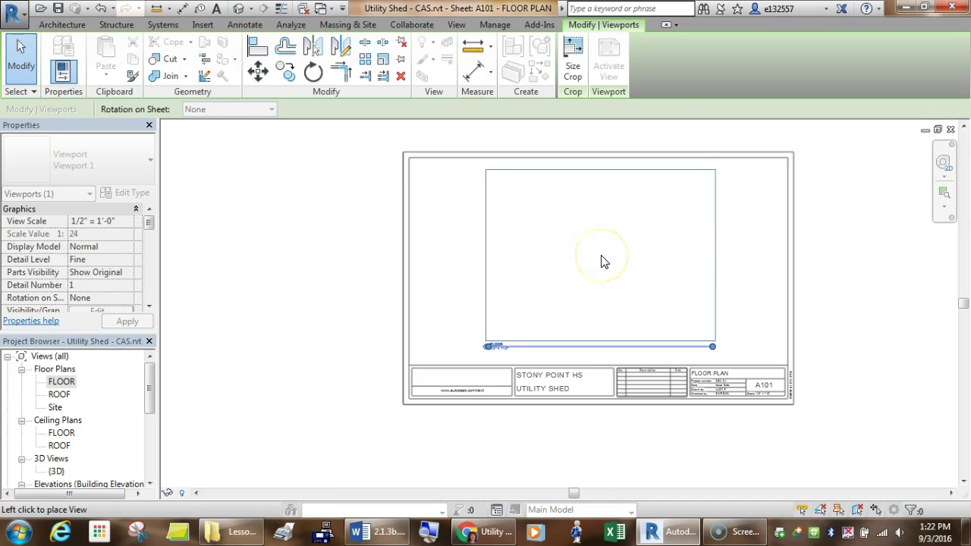
left_click(600, 261)
left_click(808, 357)
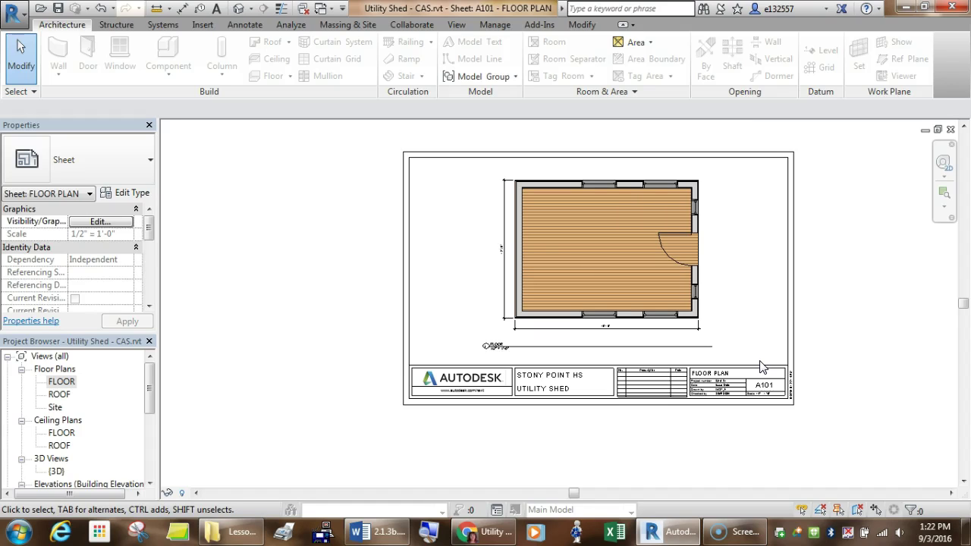
scroll(489, 343, "up", 3)
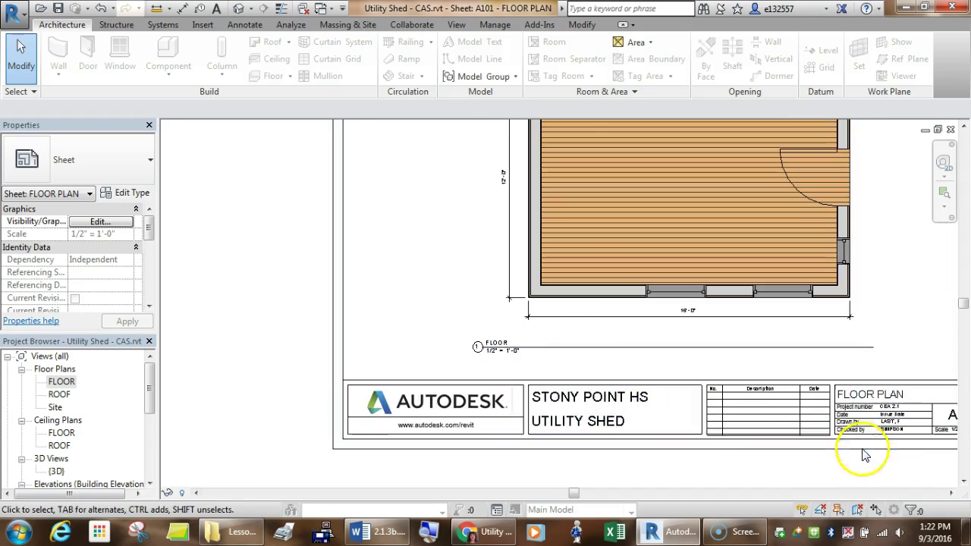
scroll(855, 472, "down", 3)
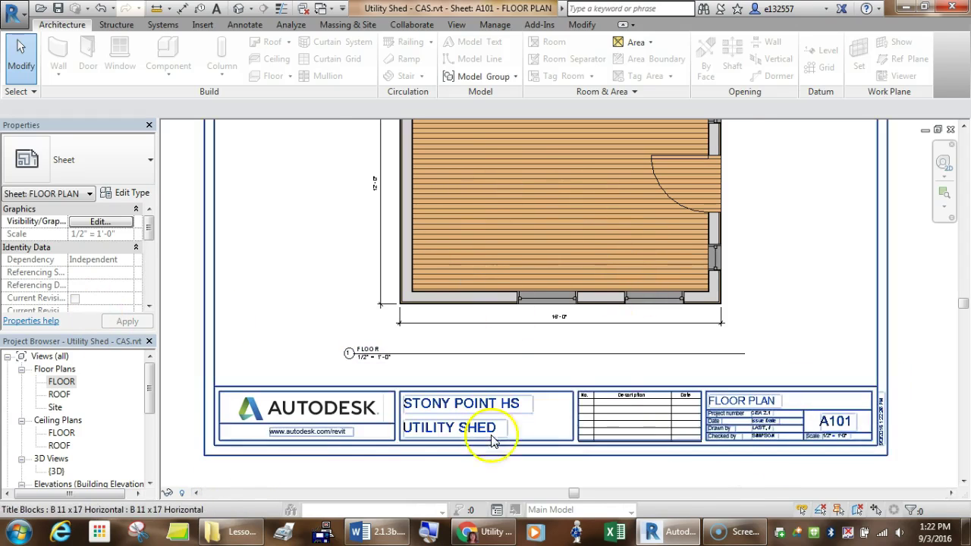
Open the FLOOR floor plan view and set its visual style to Realistic
left_click(70, 383)
double_click(62, 381)
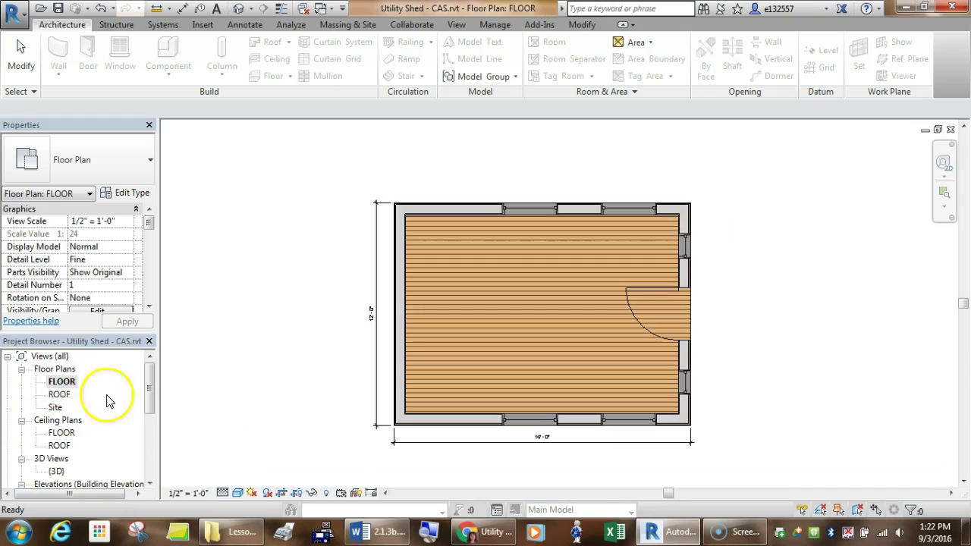
left_click(237, 494)
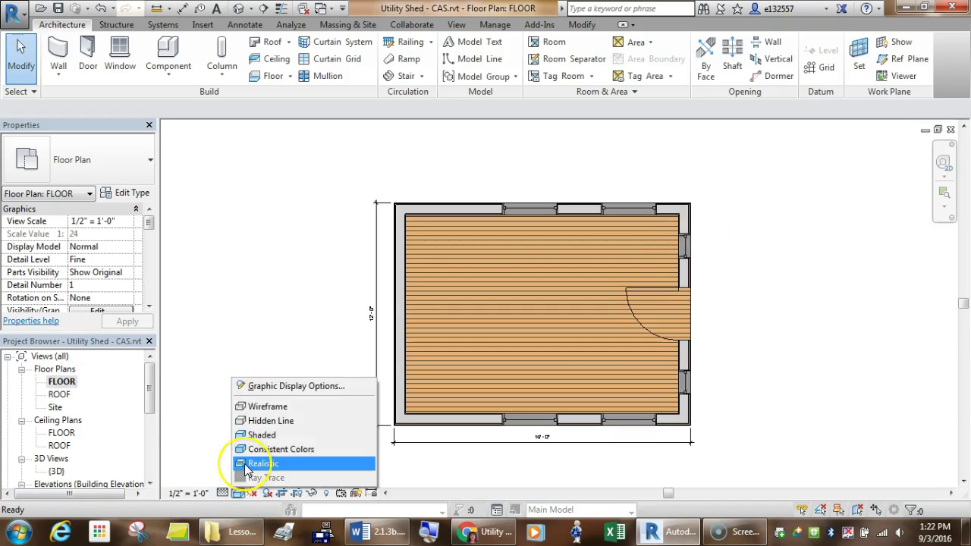
left_click(246, 463)
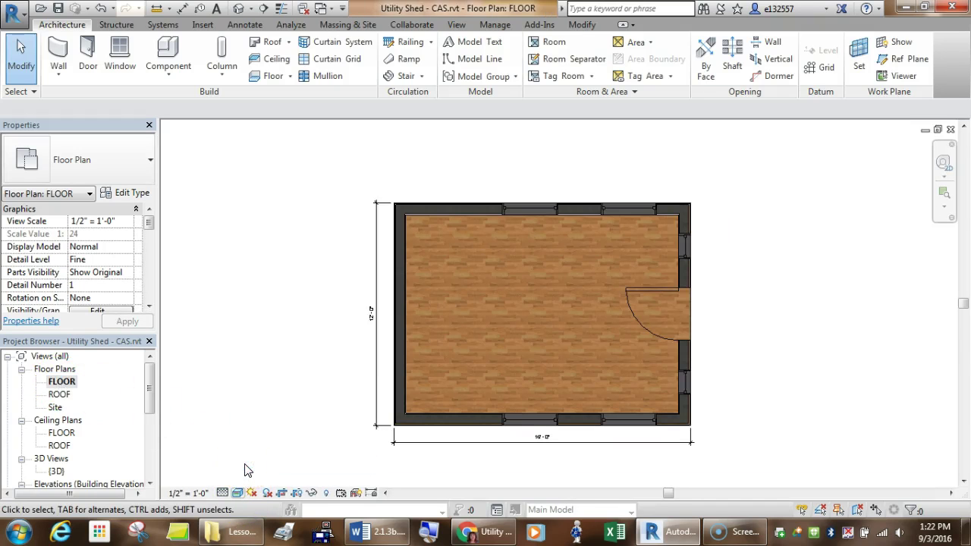
Return to sheet A101 - FLOOR PLAN and view the whole placed floor plan
left_click_drag(152, 392, 152, 427)
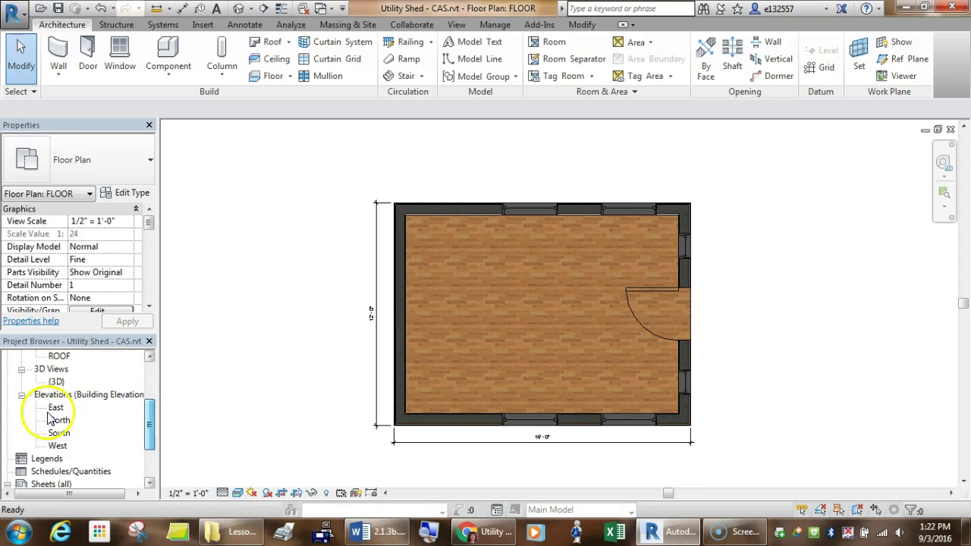
double_click(65, 483)
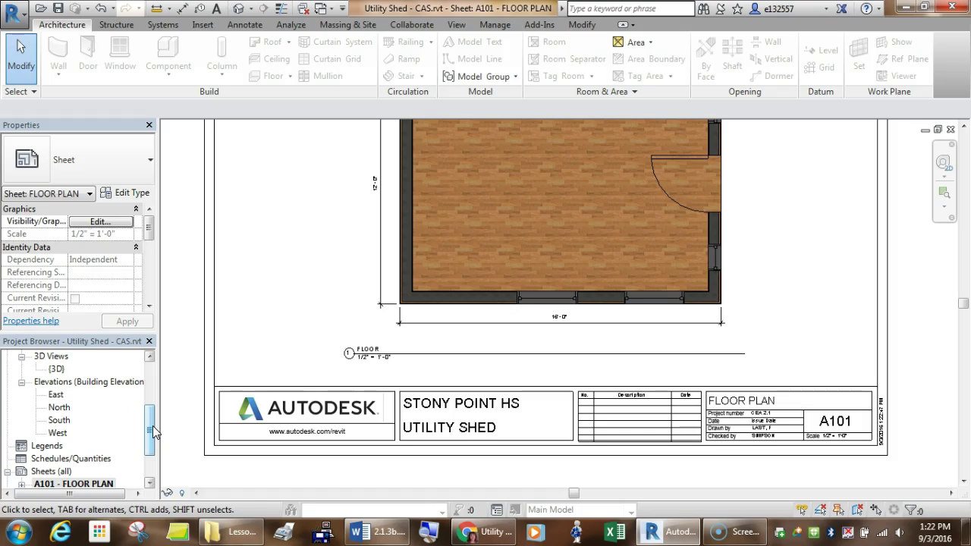
left_click(557, 404)
scroll(251, 281, "down", 1)
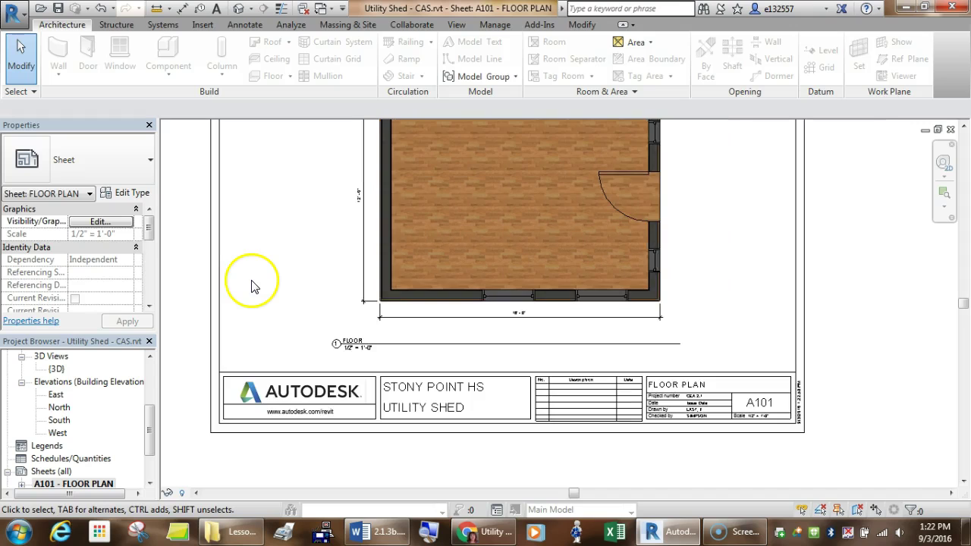
middle_click_drag(274, 253, 310, 321)
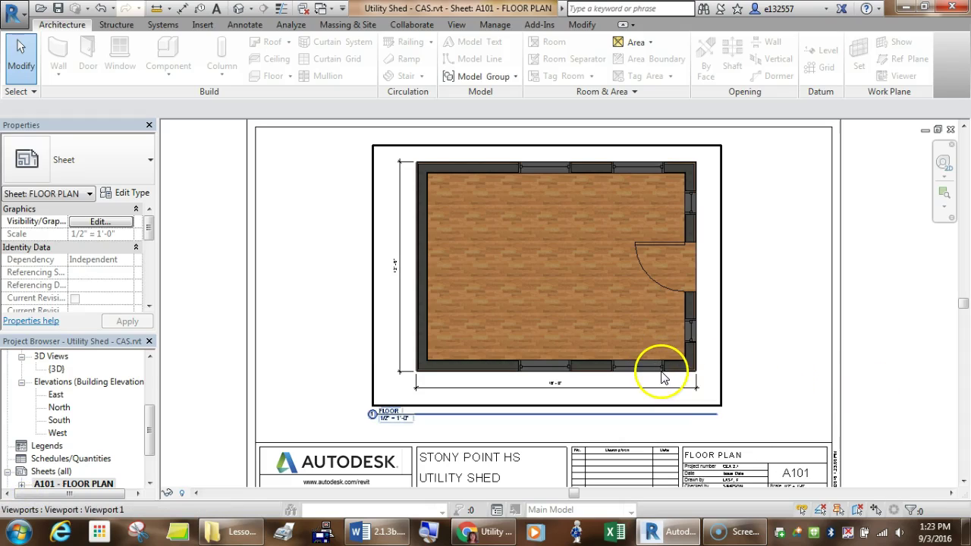
Move the floor plan viewport slightly upward on the sheet, keeping it centred and inside the upper border
left_click_drag(682, 371, 683, 317)
scroll(856, 325, "down", 3)
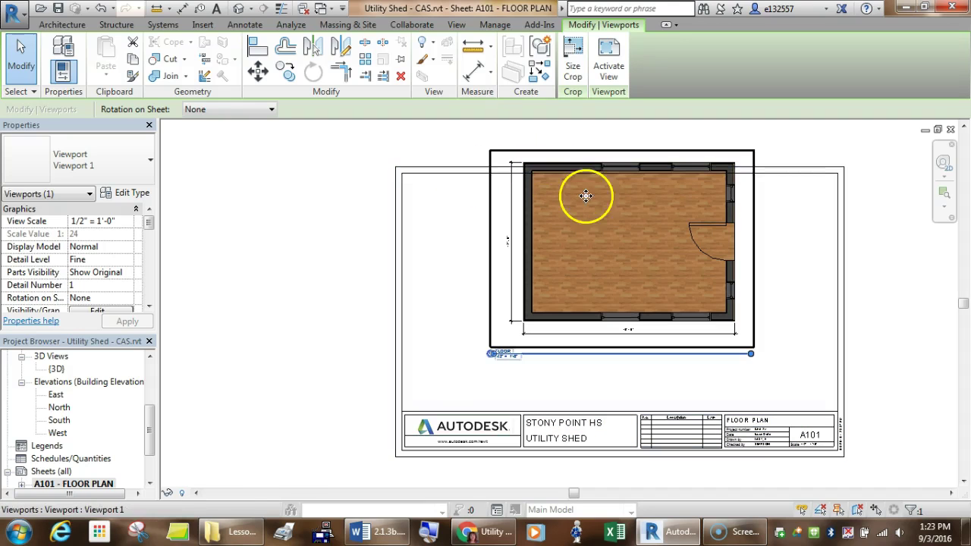
left_click_drag(589, 209, 584, 230)
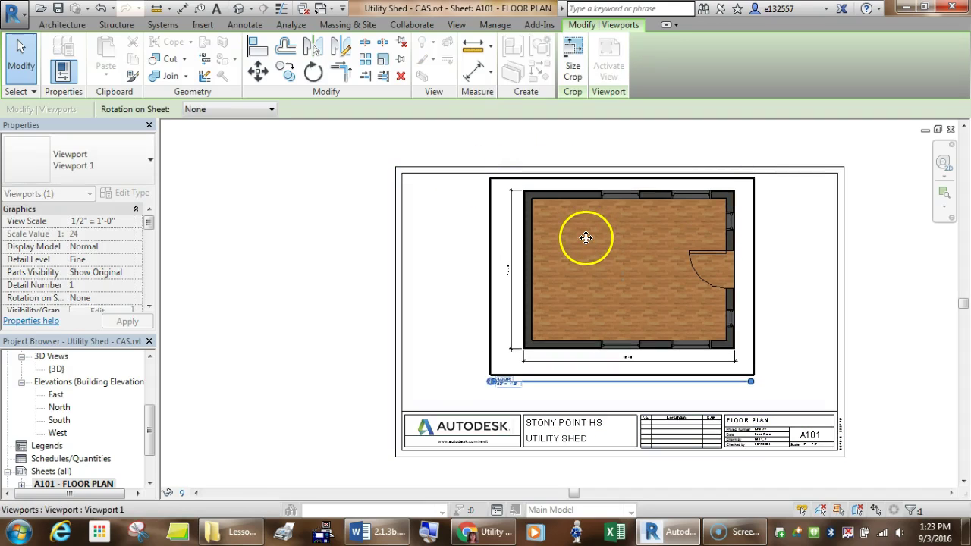
left_click(899, 347)
Move the viewport's FLOOR view title slightly down and to the right, between the plan and the title block
left_click(591, 380)
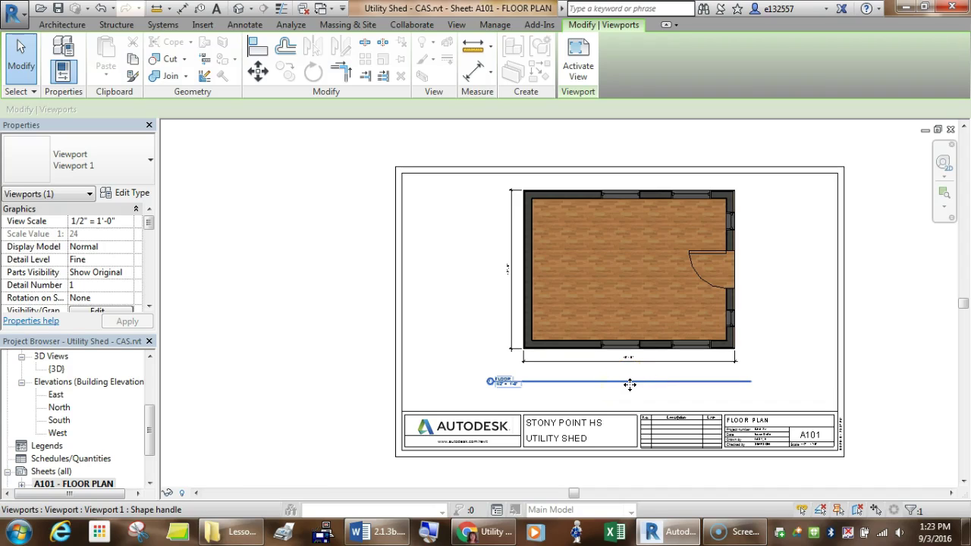
left_click(847, 412)
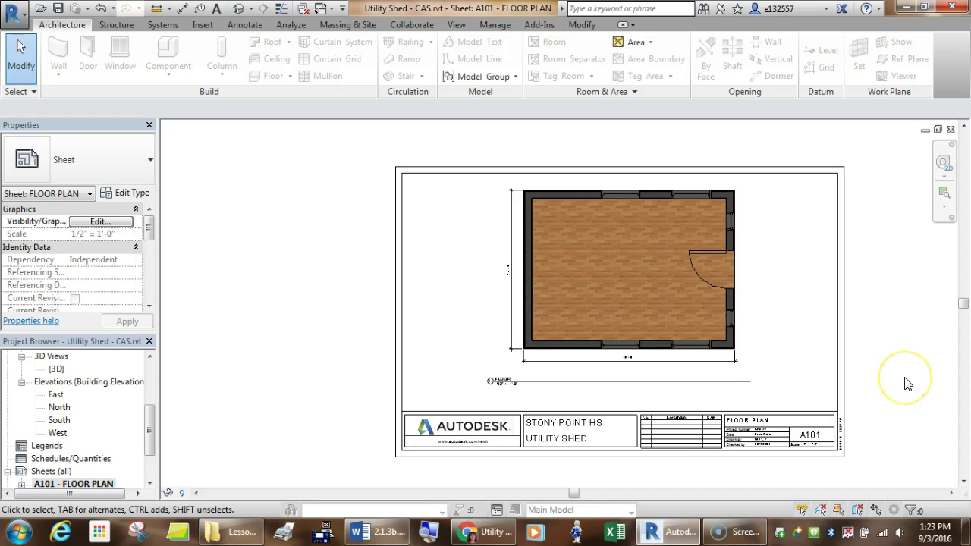
left_click(648, 385)
left_click_drag(649, 384, 696, 386)
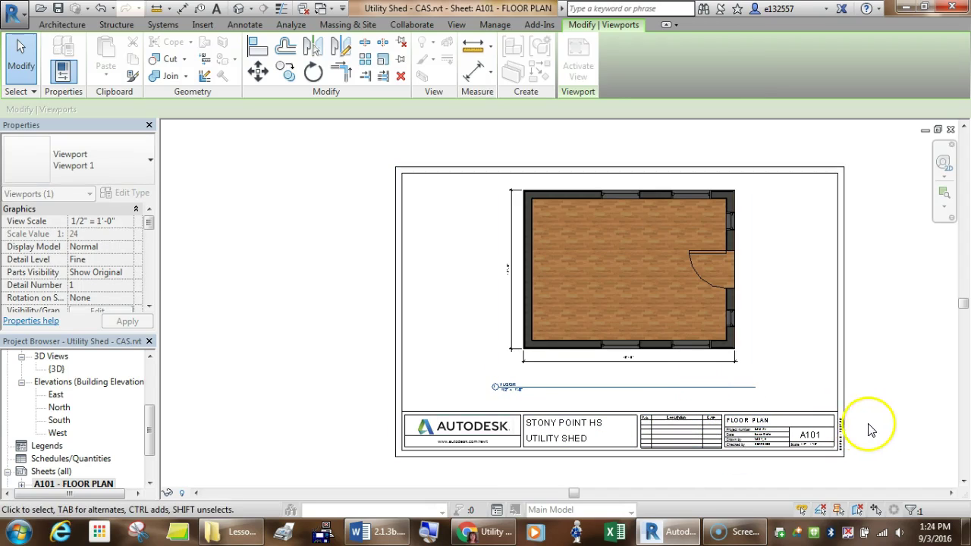
left_click(889, 428)
Activate the floor plan view within the sheet and deactivate it again
double_click(718, 388)
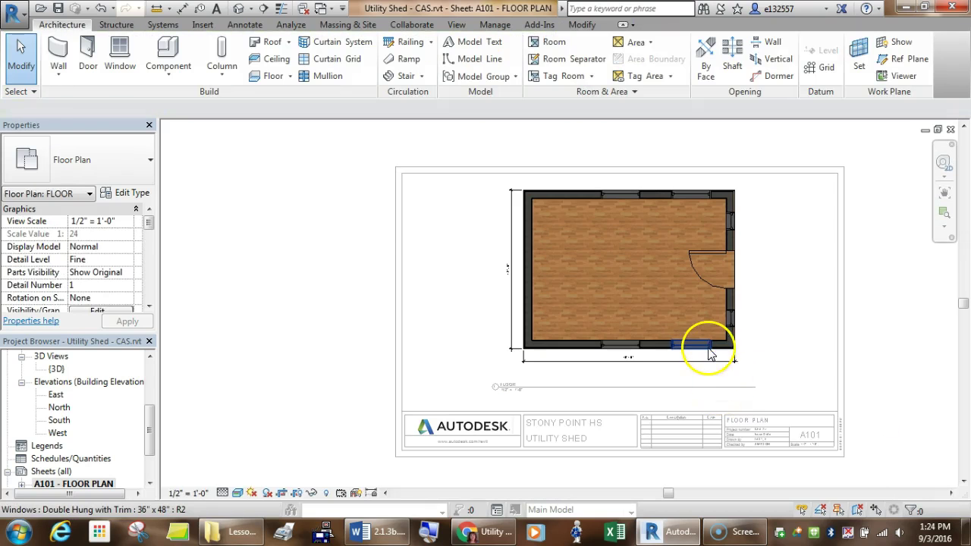
left_click(705, 347)
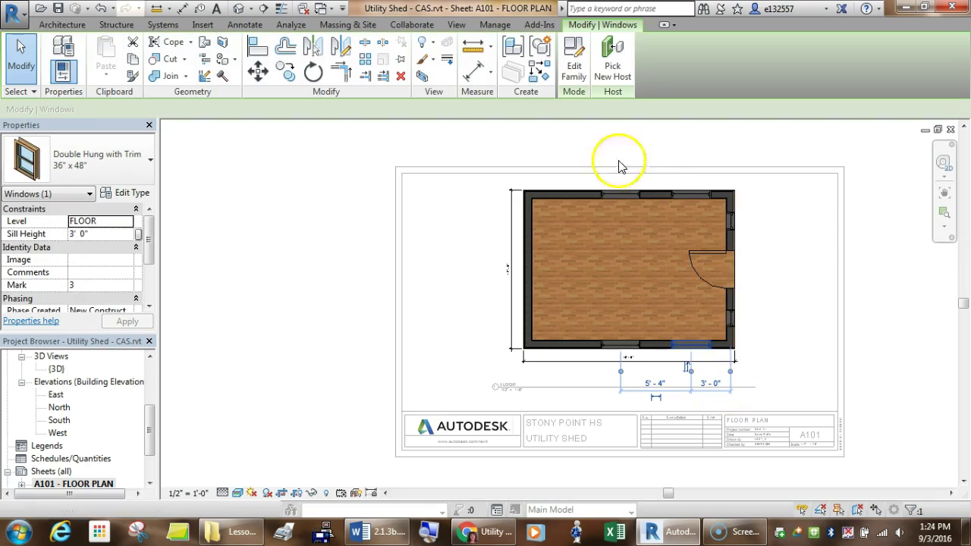
left_click(901, 364)
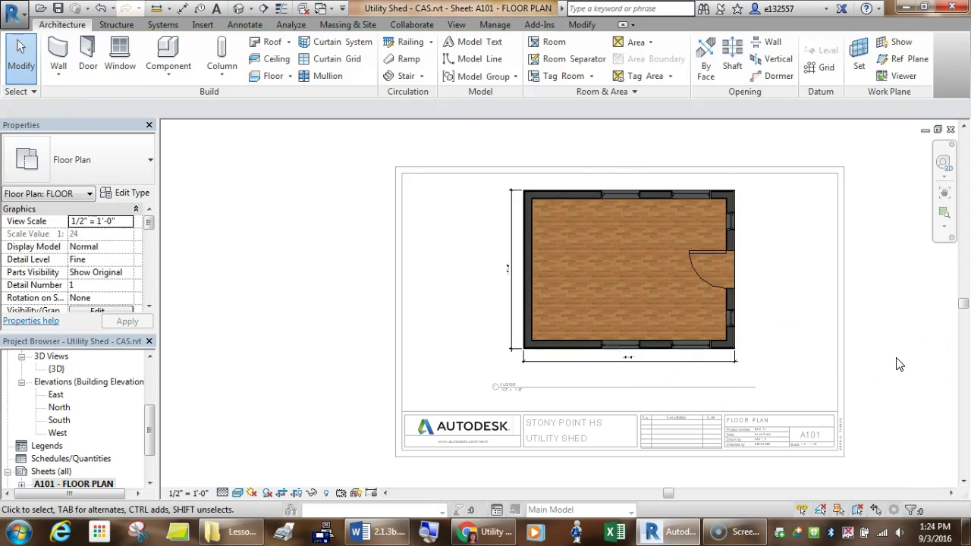
double_click(866, 342)
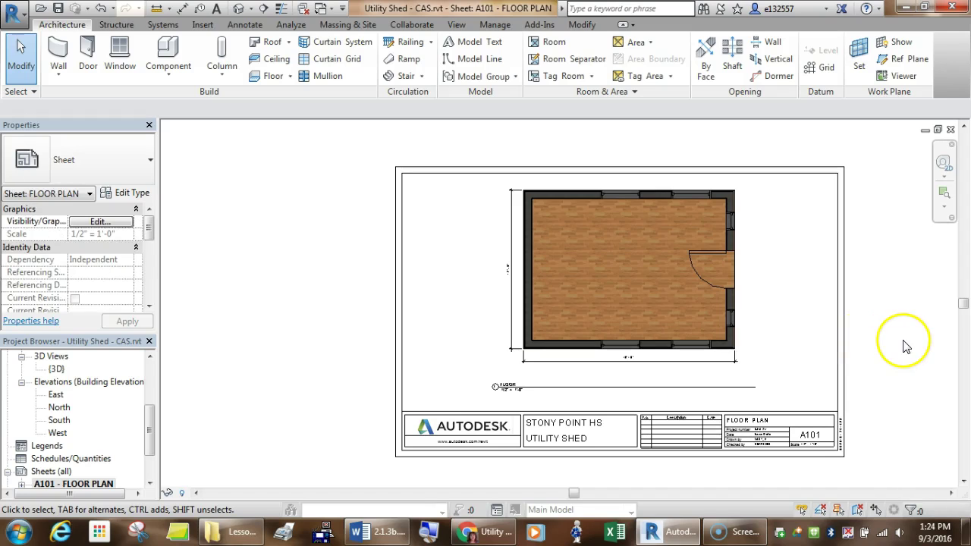
Shorten the right end of the view title line so it ends near the viewport's right edge
left_click(755, 351)
mouse_move(755, 387)
left_mouse_down()
mouse_move(714, 392)
mouse_move(748, 389)
left_mouse_up()
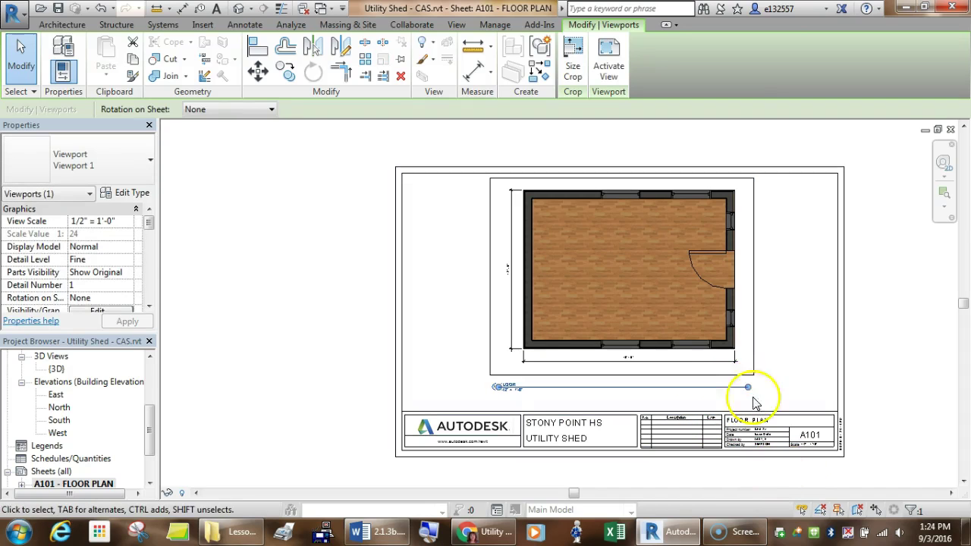
mouse_move(748, 388)
left_mouse_down()
mouse_move(770, 392)
mouse_move(748, 387)
left_mouse_up()
left_click(954, 392)
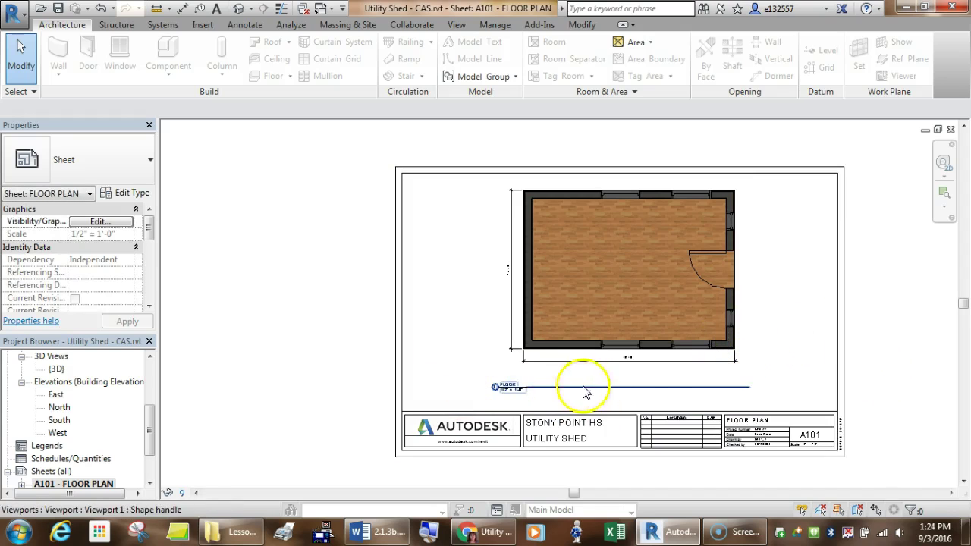
Nudge the view title slightly lower beneath the floor plan
left_click(749, 328)
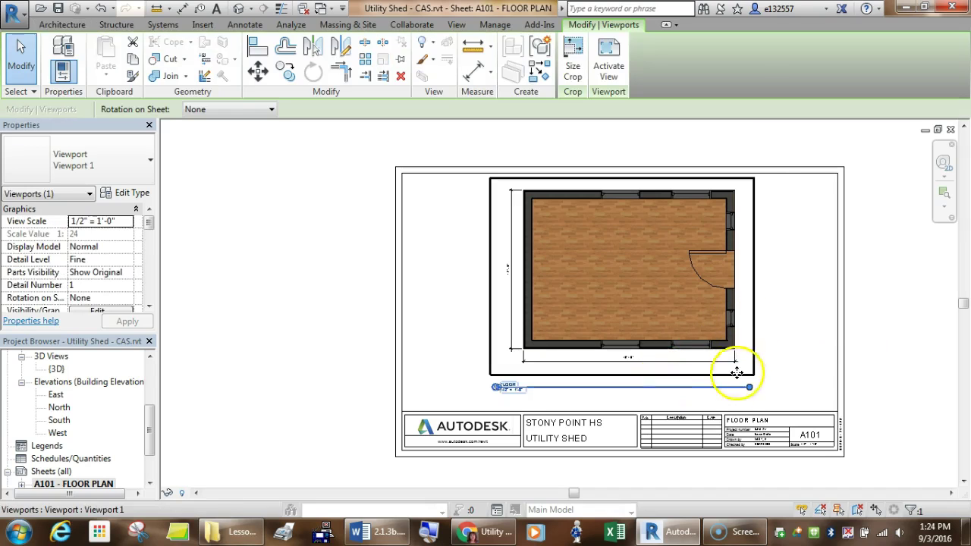
left_click(873, 339)
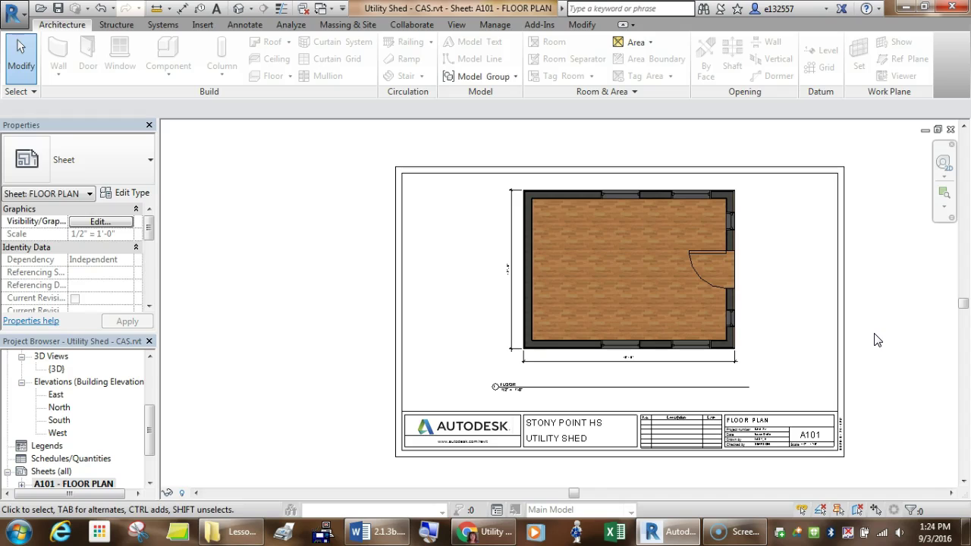
left_click(684, 387)
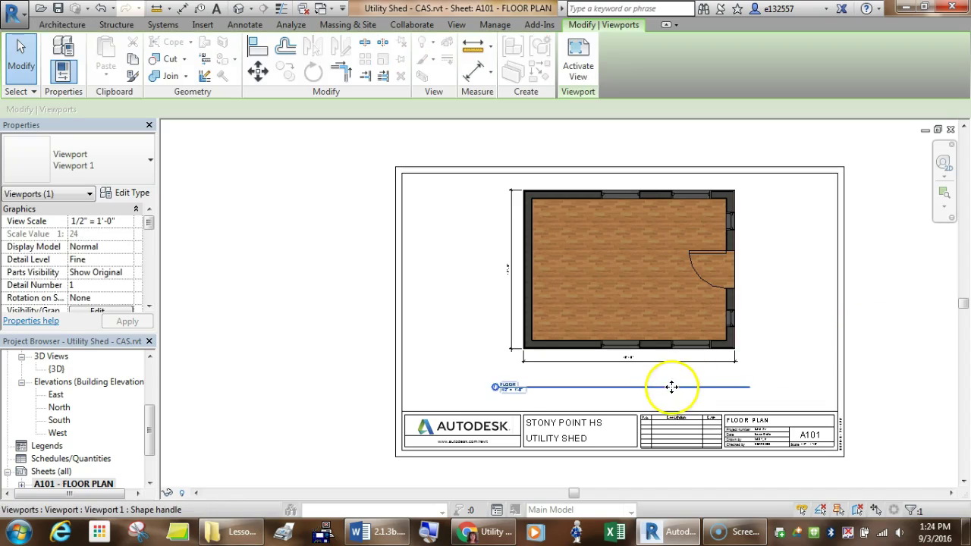
left_click_drag(671, 398, 671, 388)
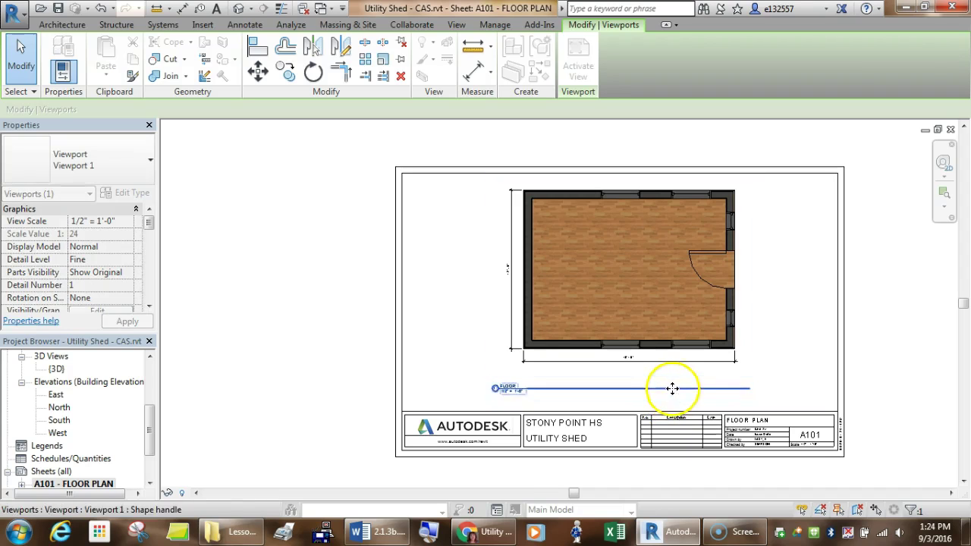
left_click(878, 390)
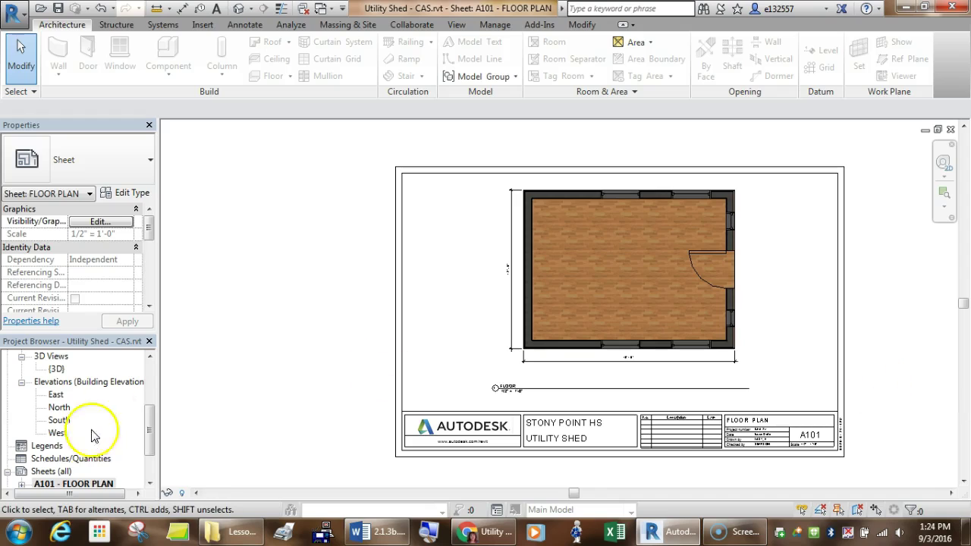